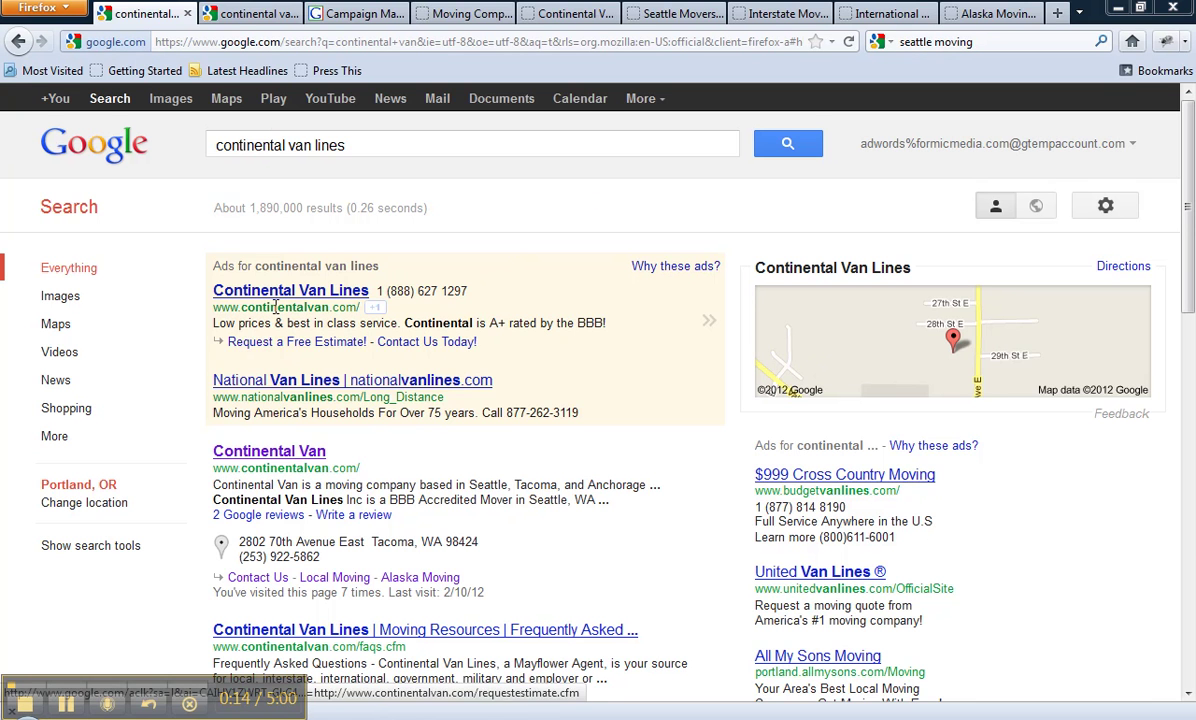
Step: Check the Continental Van ad and its map for 'continental van seattle', then view the AdWords campaigns overview
click(213, 15)
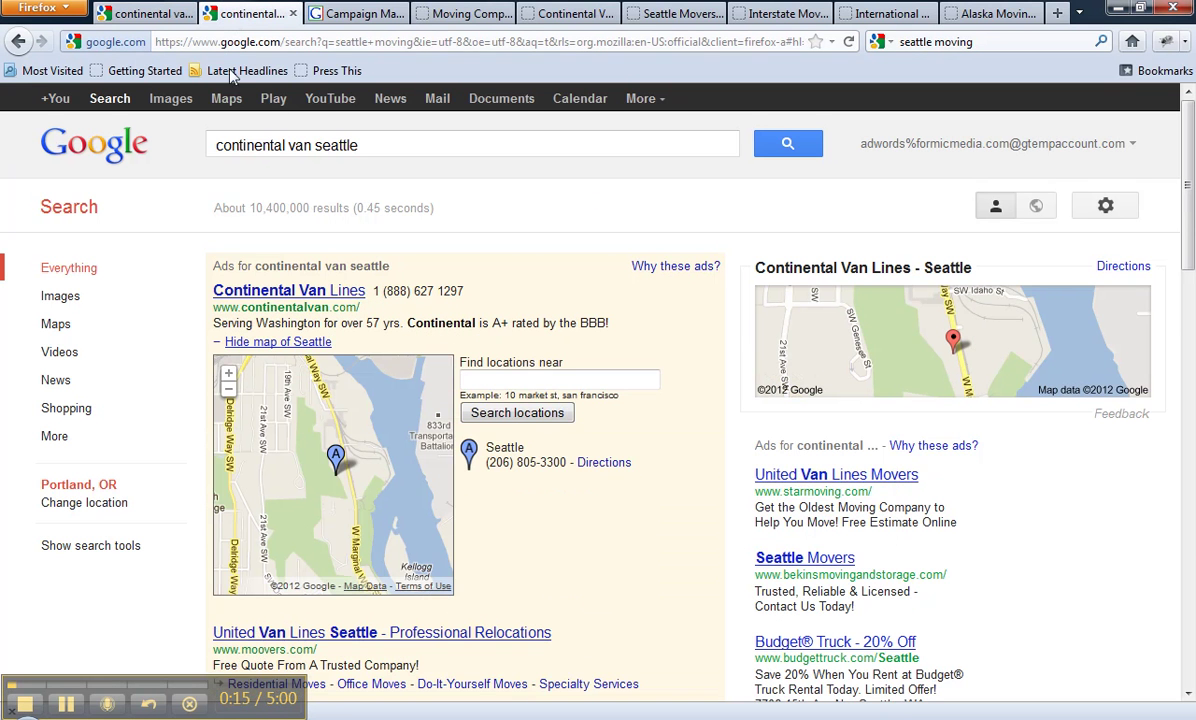
click(220, 345)
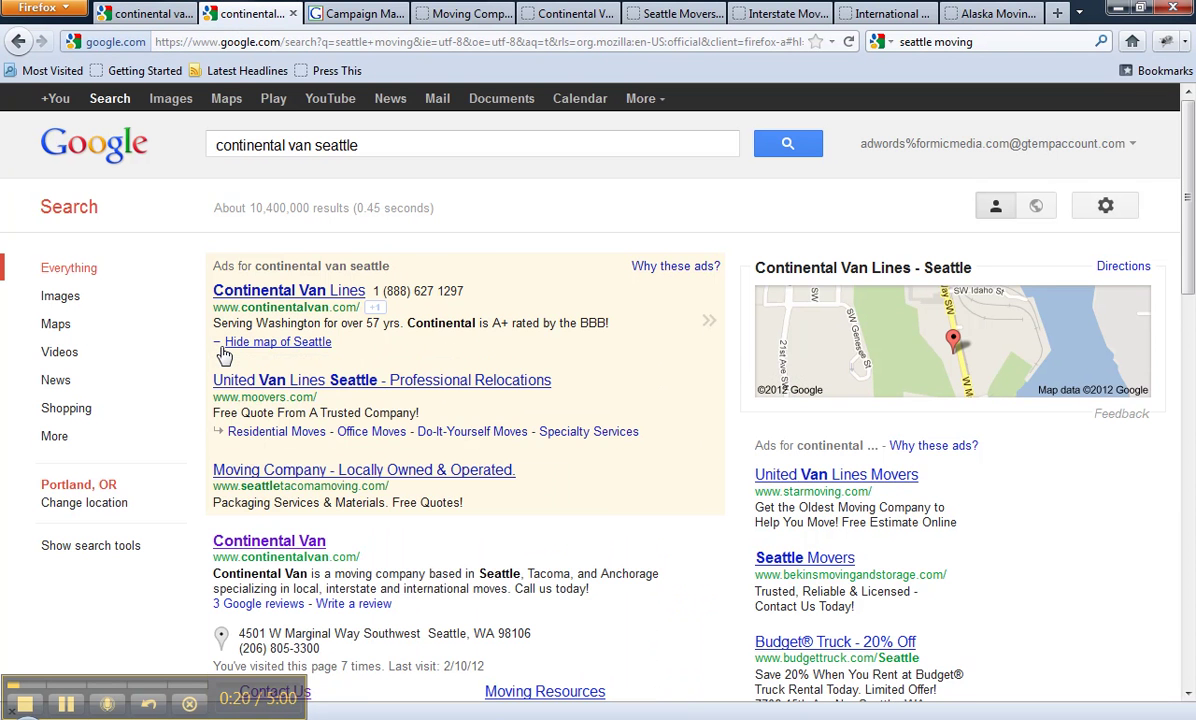
click(218, 345)
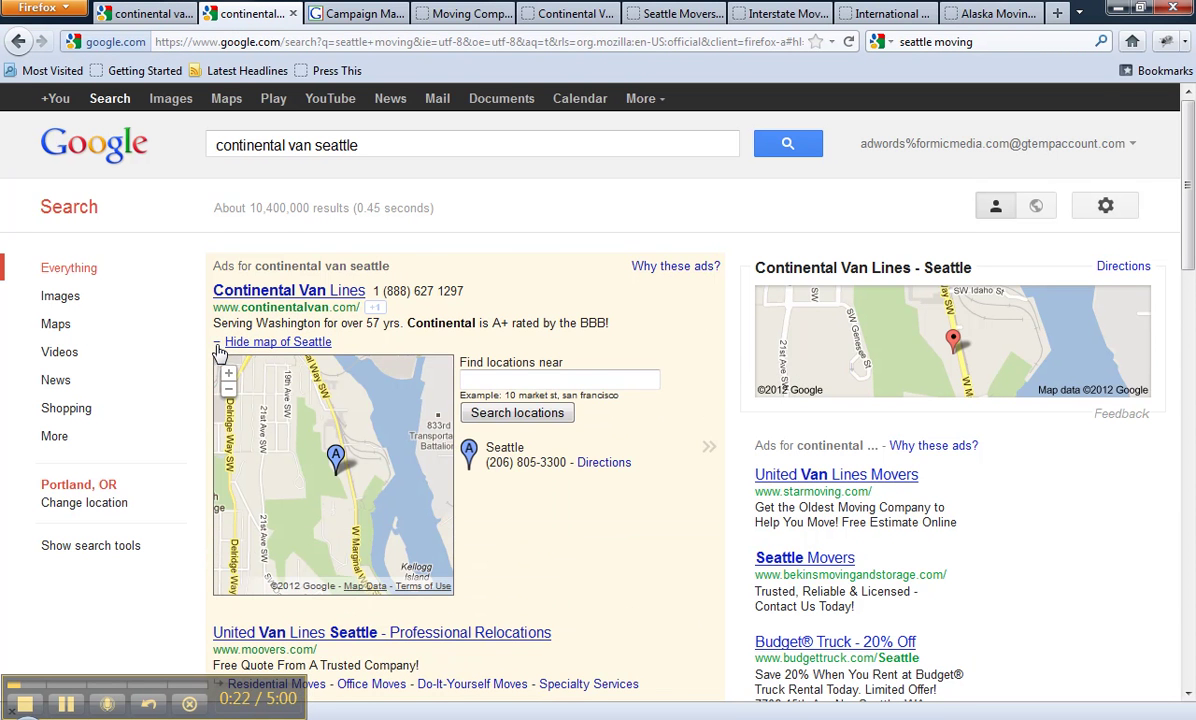
click(360, 14)
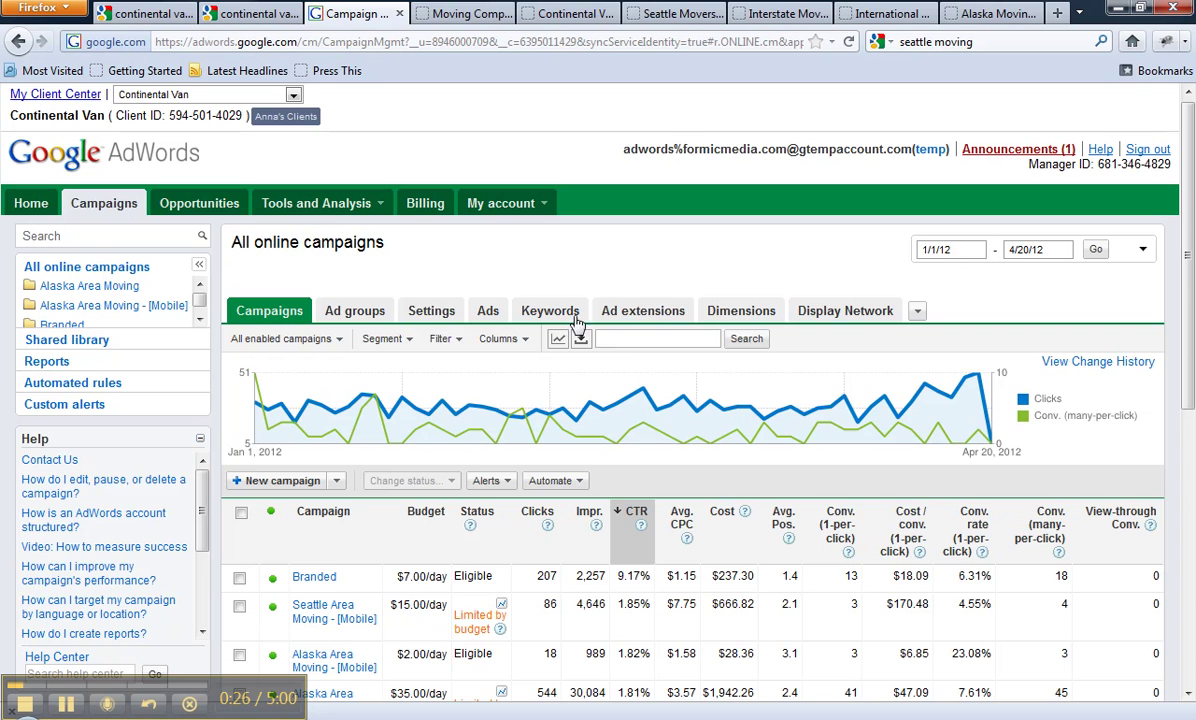
Step: From the sitelinks extensions table, start a brand-new sitelinks extension for the Moving Company campaign
click(630, 314)
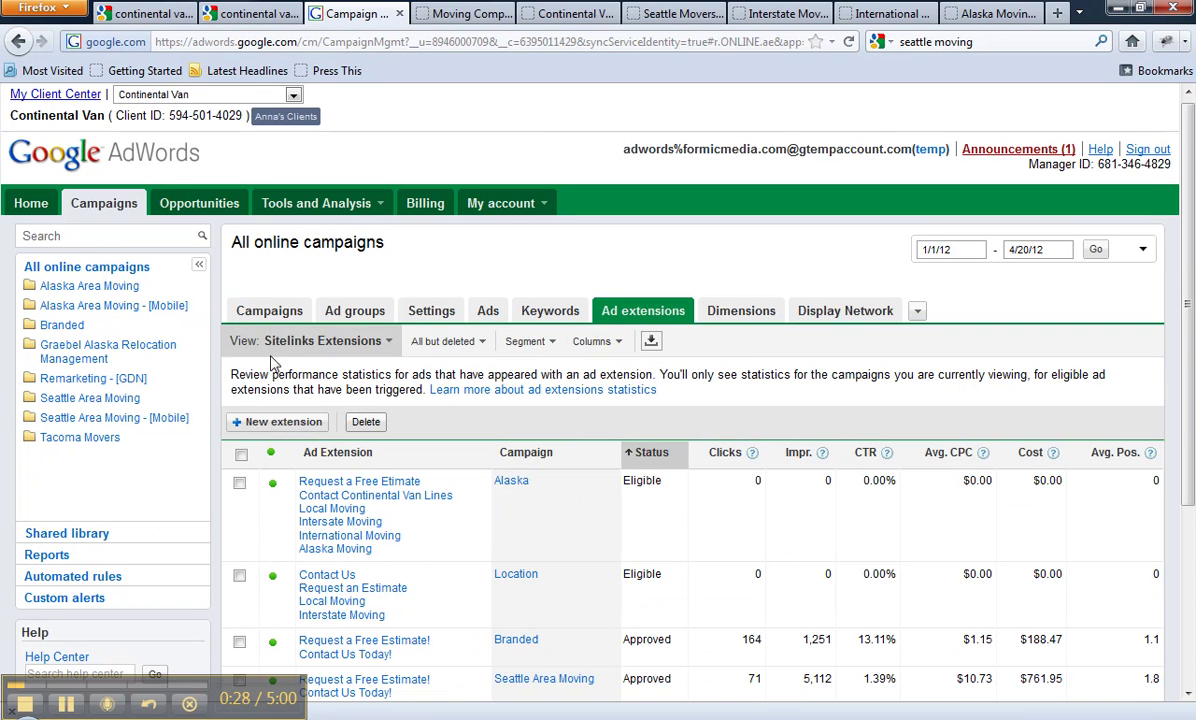
click(262, 420)
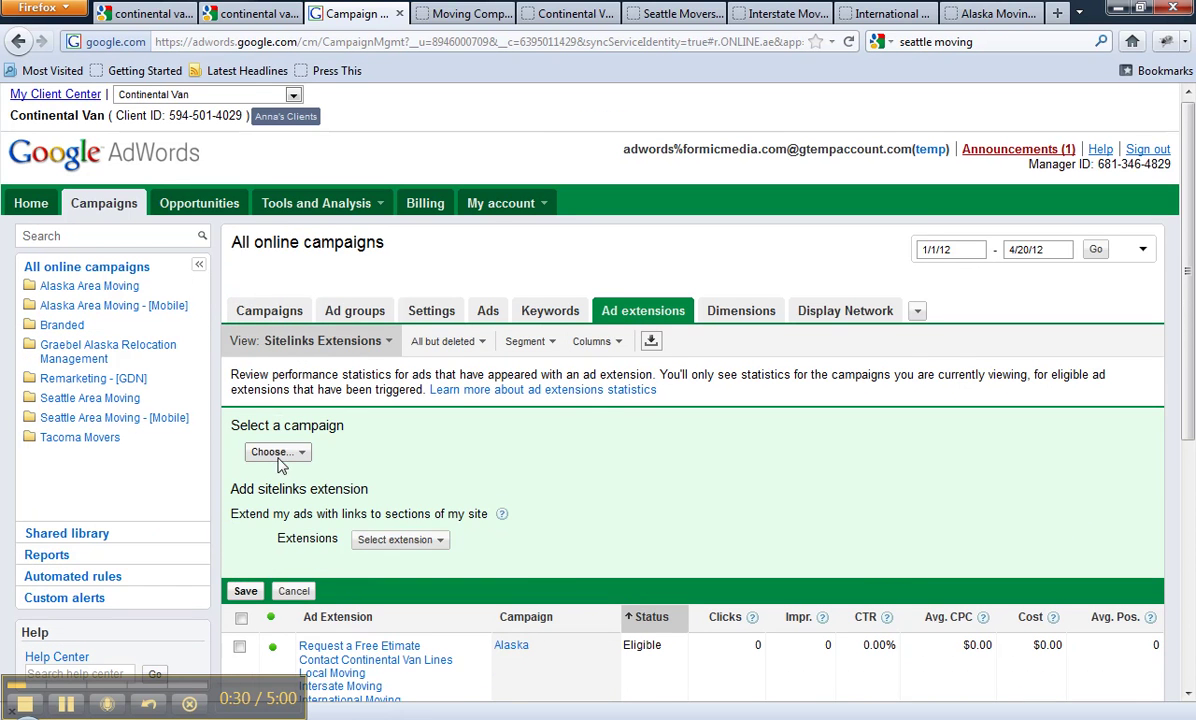
click(280, 456)
scroll(322, 590, down, 2)
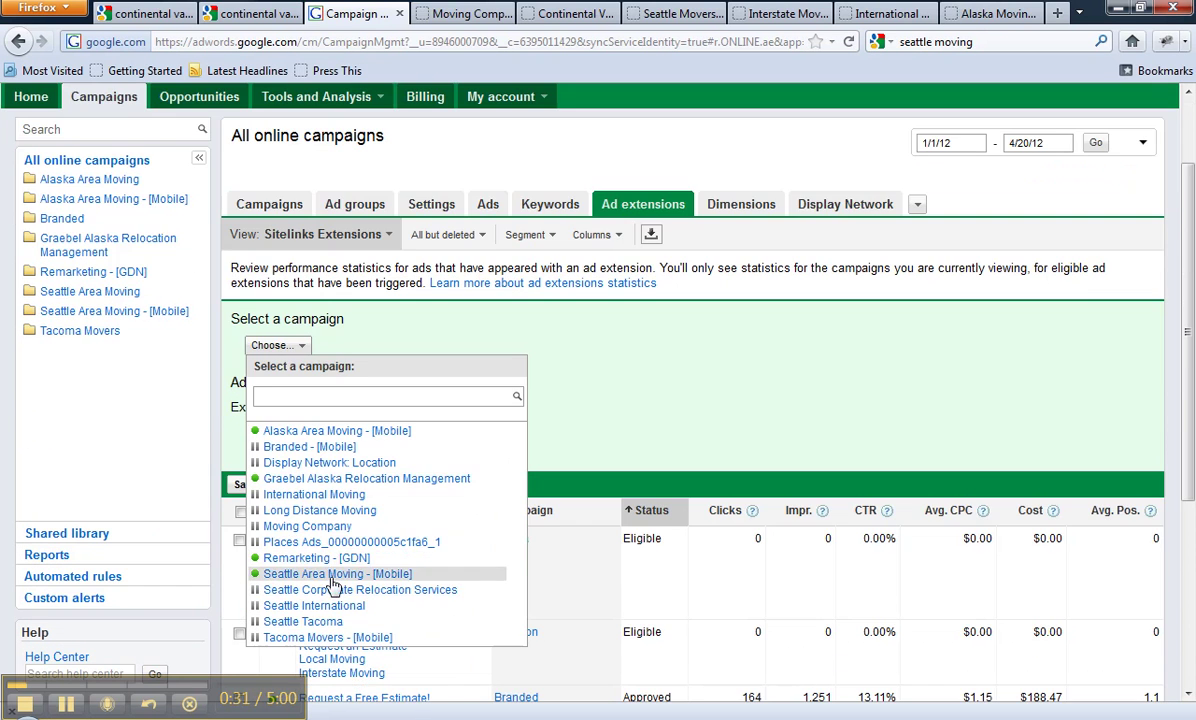
click(307, 526)
click(392, 440)
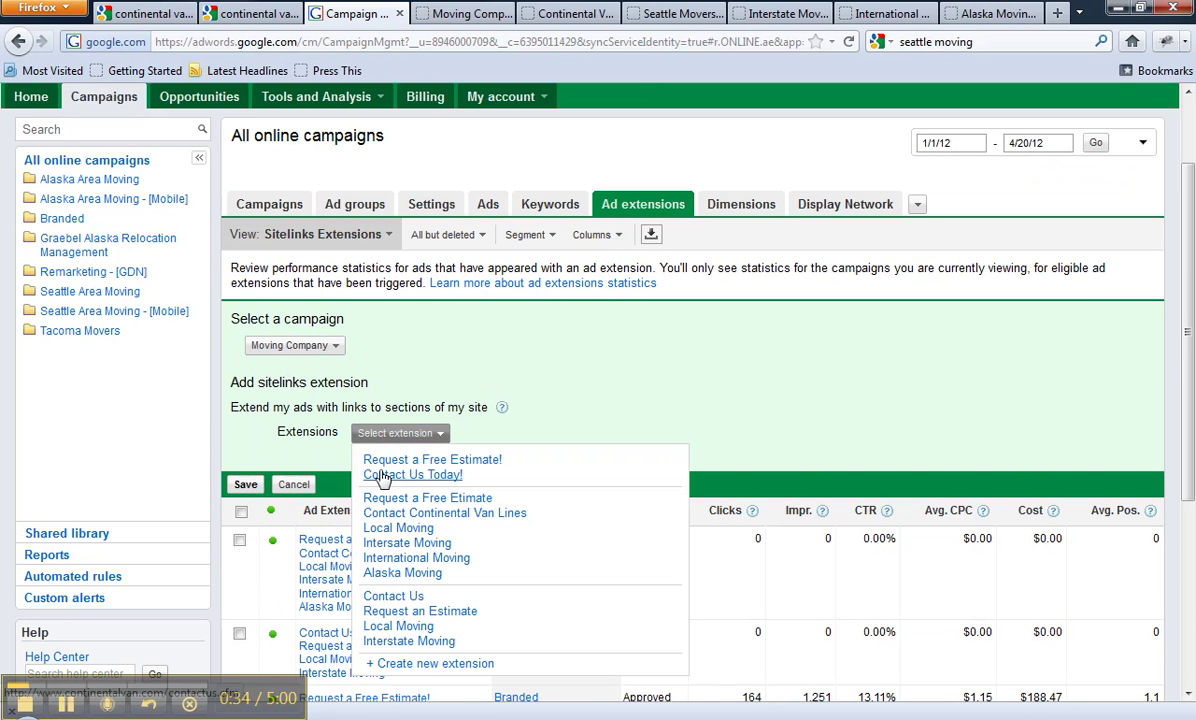
click(428, 665)
scroll(347, 408, down, 2)
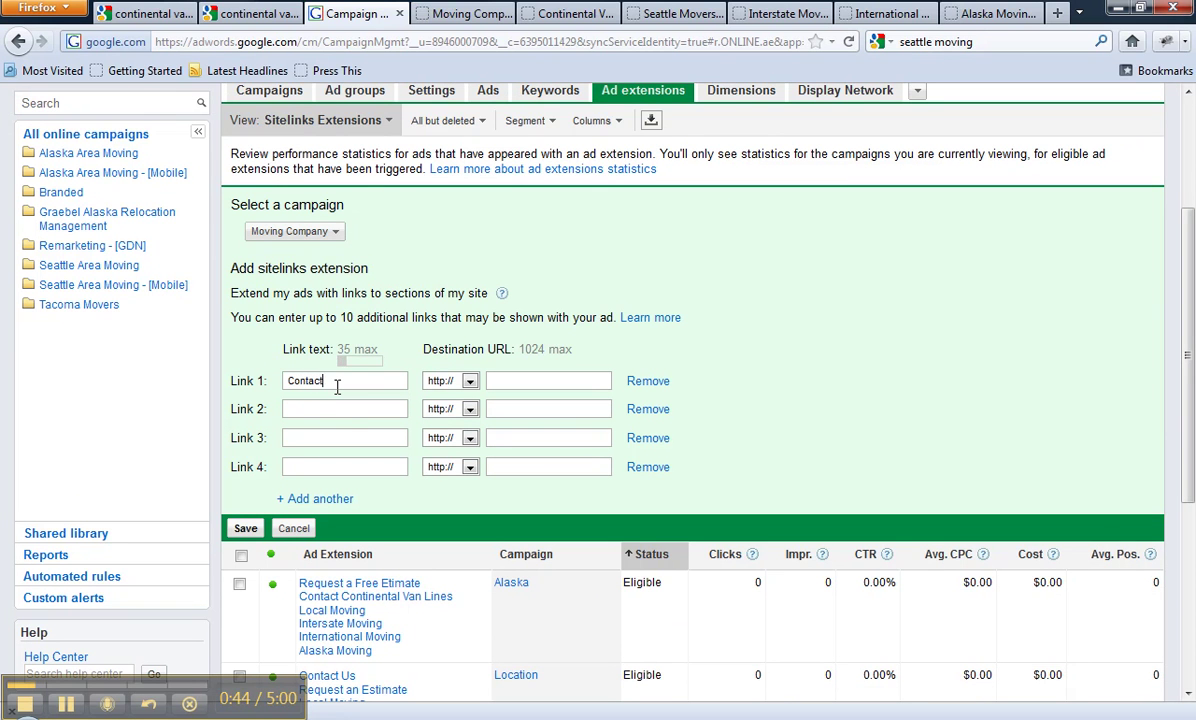
Step: Fill in the Link 2–4 texts: Request an Estimate, Local Moving and Seattle Moving
click(326, 413)
text(Request an Estimate)
click(327, 440)
text(Local Moving)
click(348, 467)
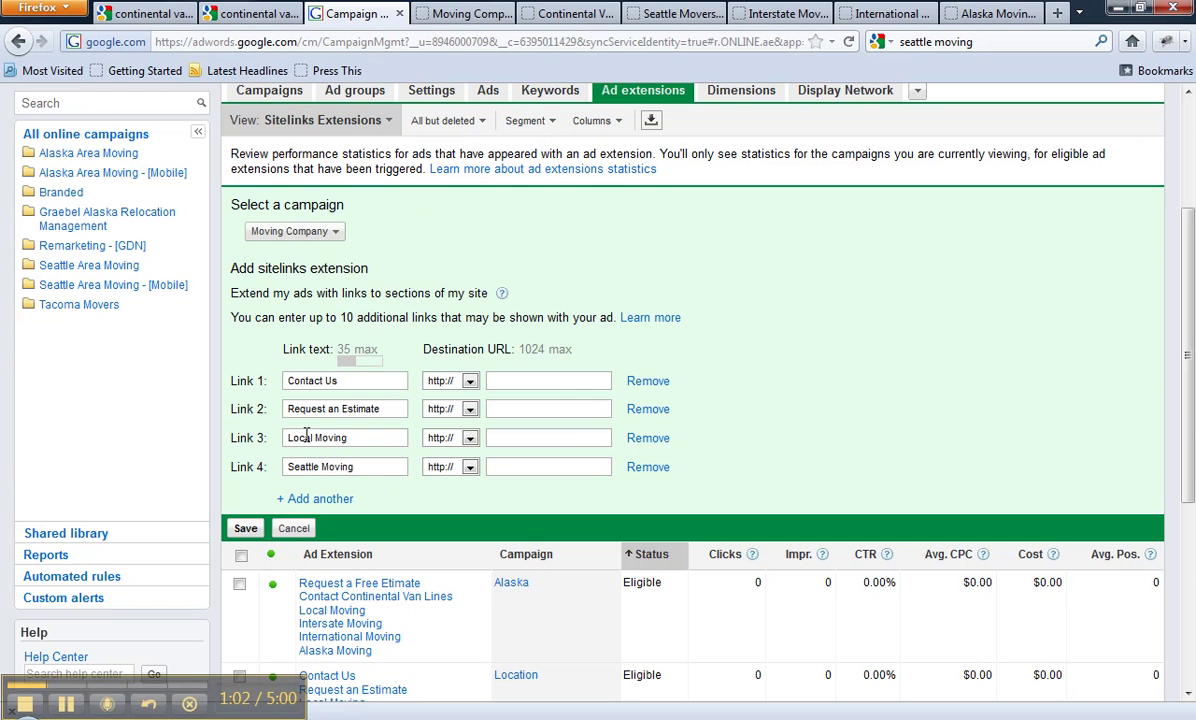
click(148, 14)
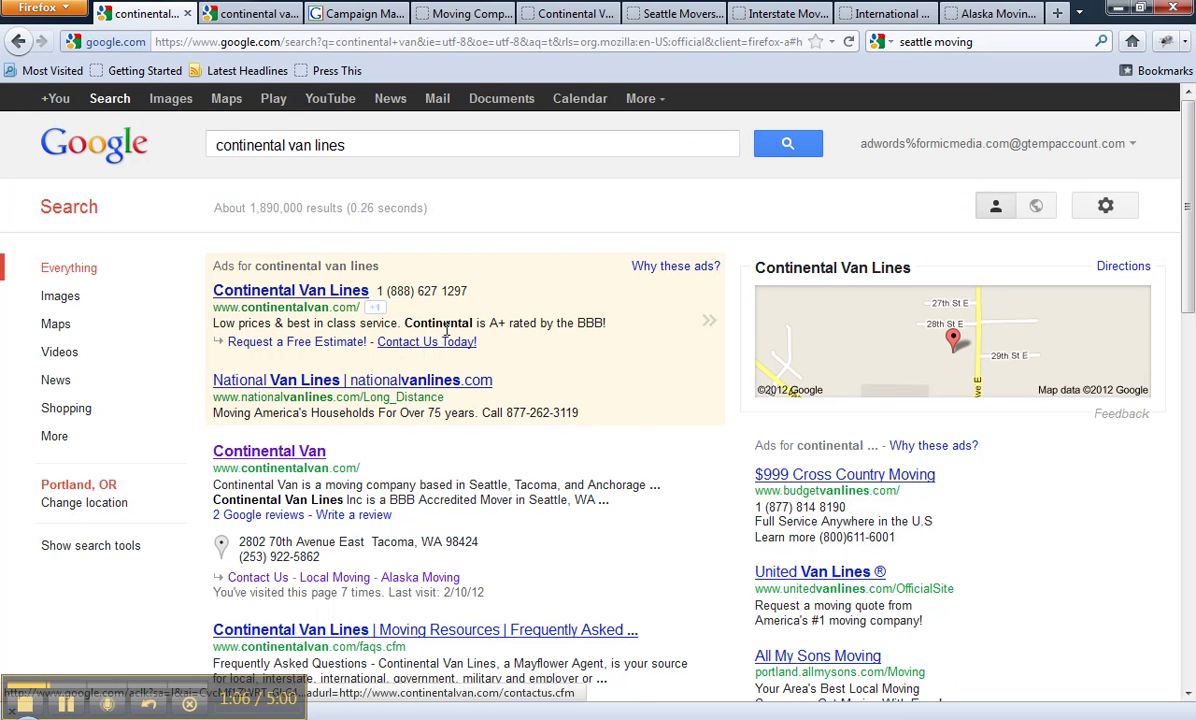
Step: Paste the Continental estimate page URL into Link 2 and the contact page URL into Link 1
click(465, 14)
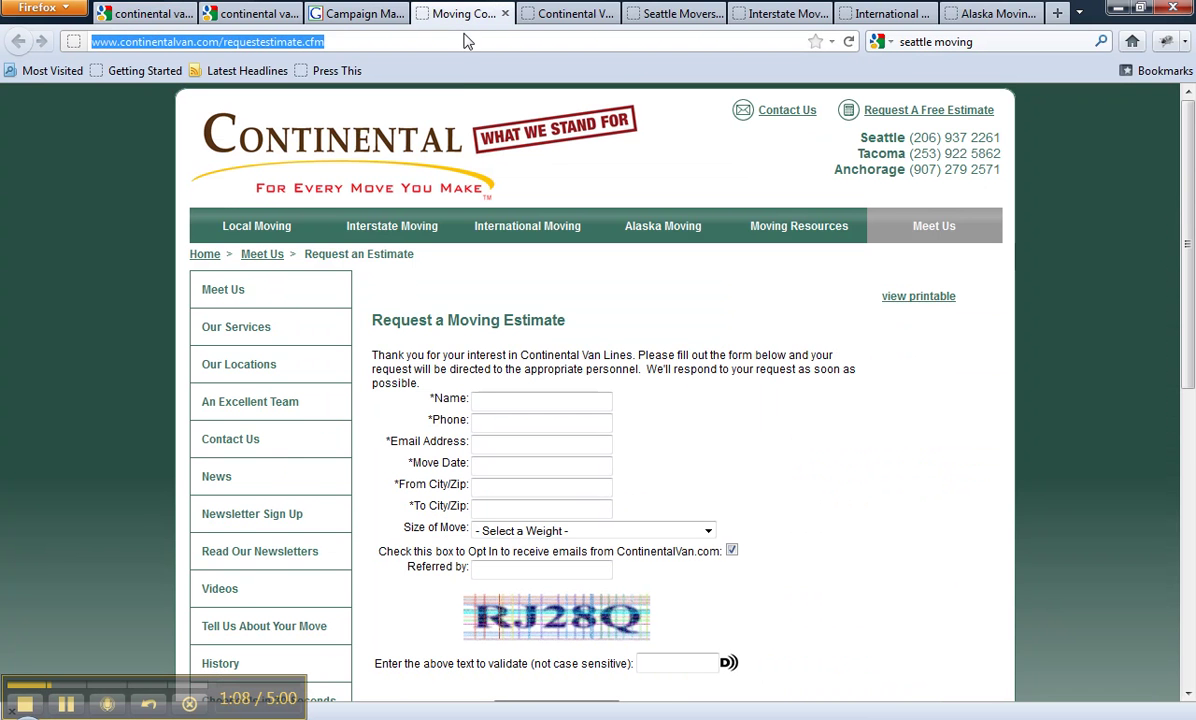
click(337, 44)
drag(337, 44, 119, 42)
key(ctrl+c)
click(355, 14)
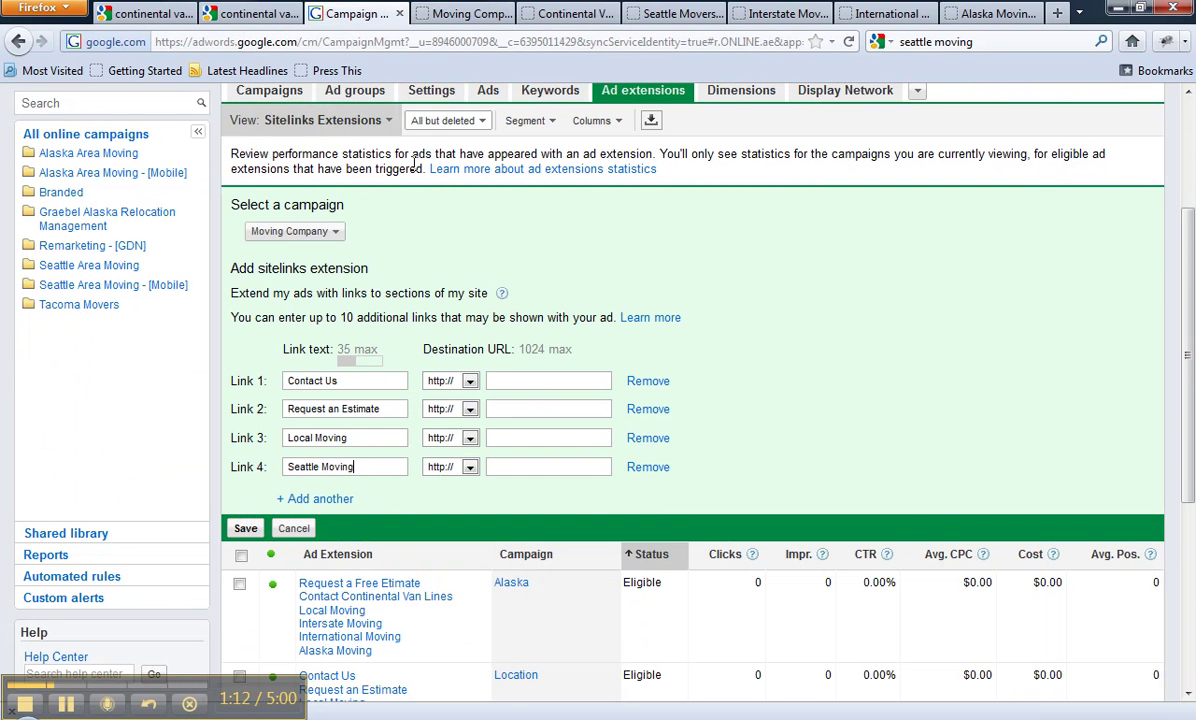
click(519, 408)
key(ctrl+v)
click(433, 17)
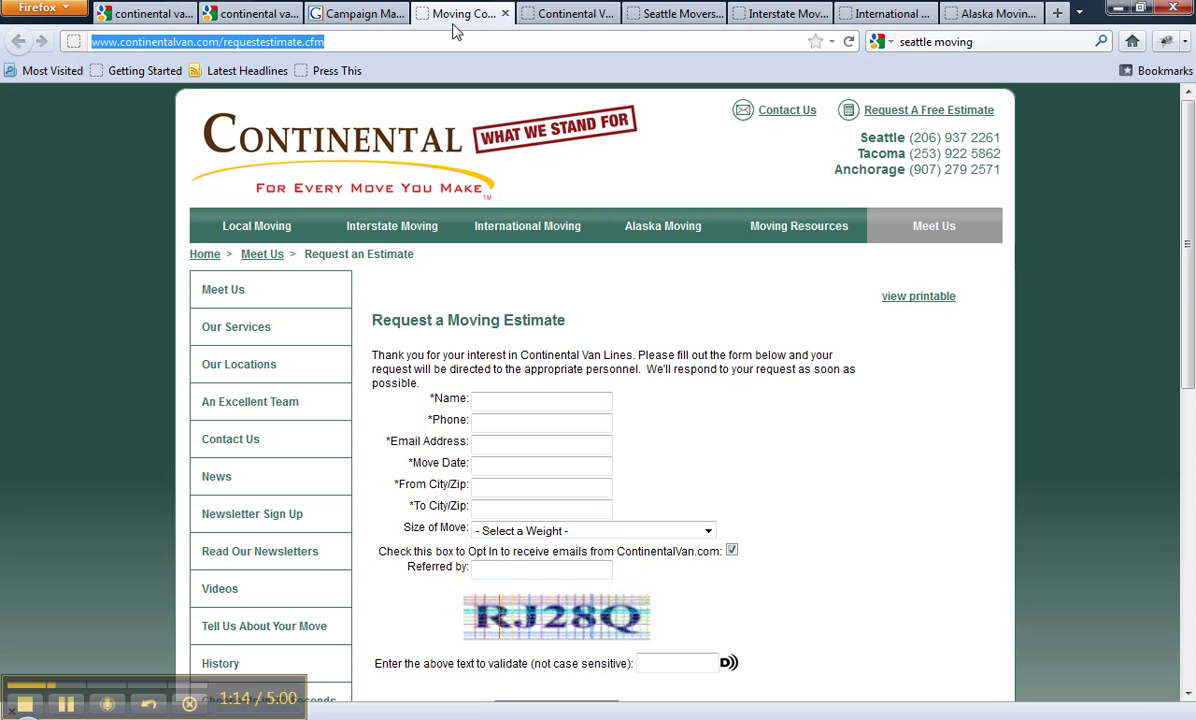
click(539, 21)
drag(358, 36, 121, 40)
click(345, 14)
click(522, 381)
key(ctrl+v)
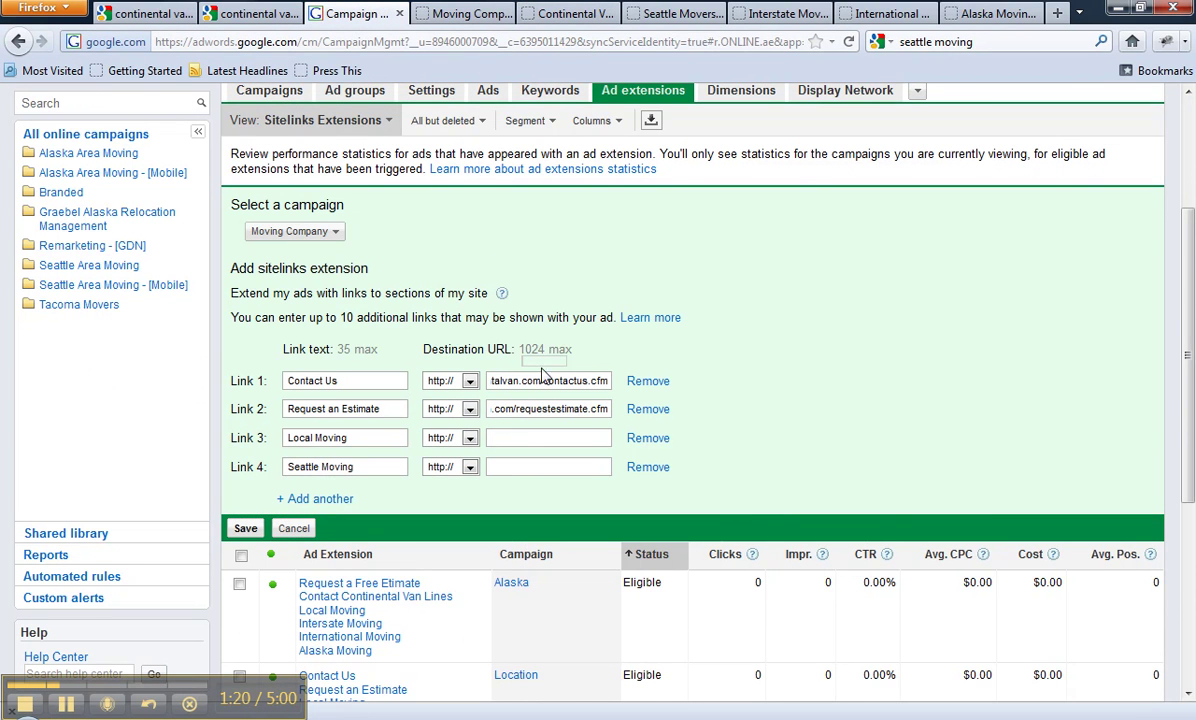
Step: Paste the local moving page URL into Link 3 and the interstate moving page URL into Link 4
click(665, 14)
drag(345, 41, 124, 37)
click(350, 14)
key(ctrl+v)
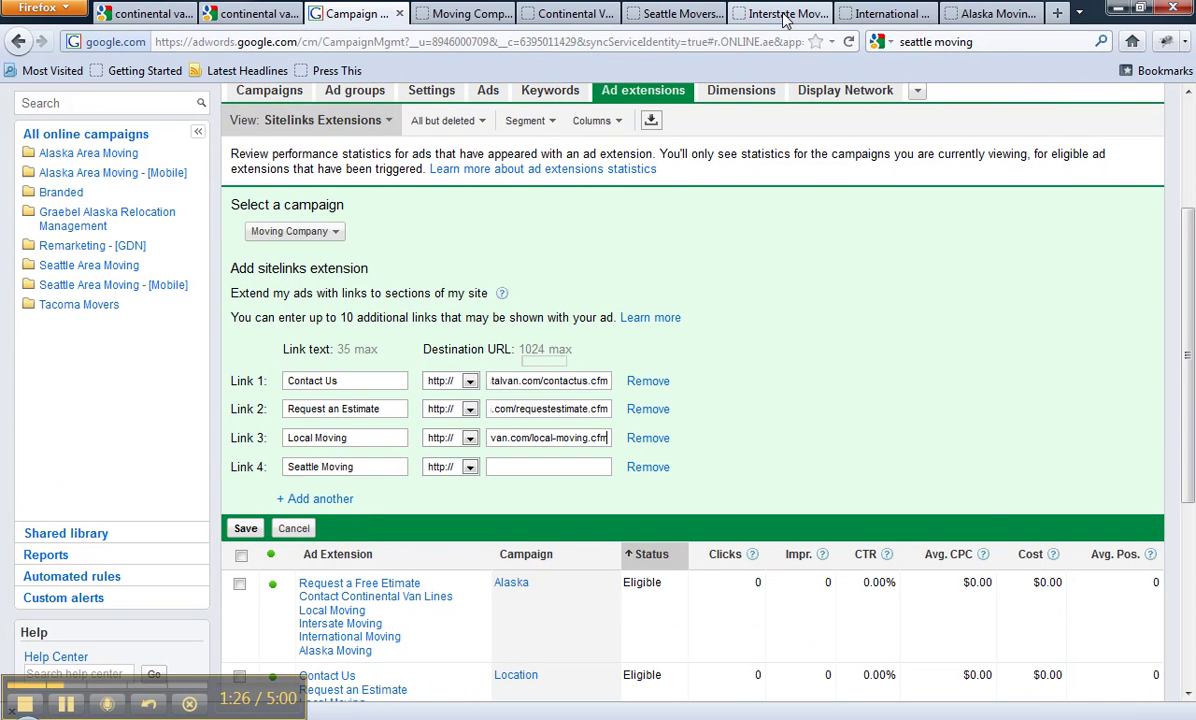
click(878, 14)
click(757, 14)
drag(340, 42, 122, 46)
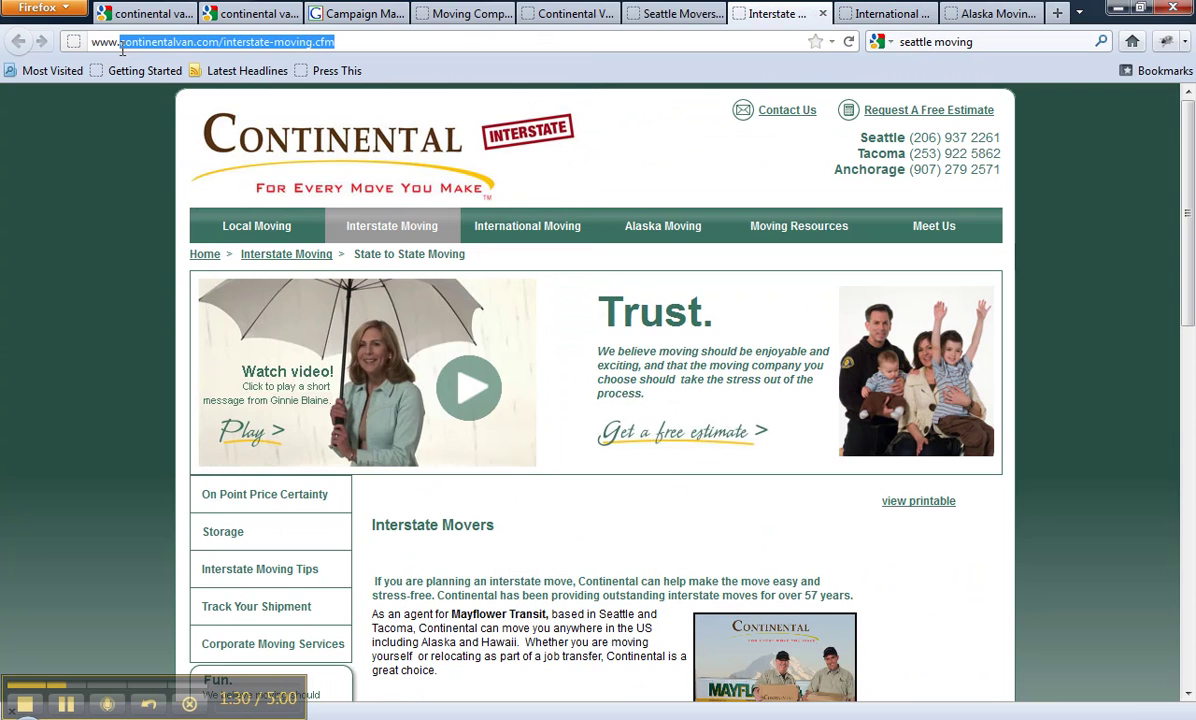
key(ctrl+c)
click(357, 14)
click(520, 467)
key(ctrl+v)
Step: Rename Link 4 from Seattle Moving to Interstate Moving and save the extension
click(321, 467)
drag(319, 467, 205, 455)
text(Interstate)
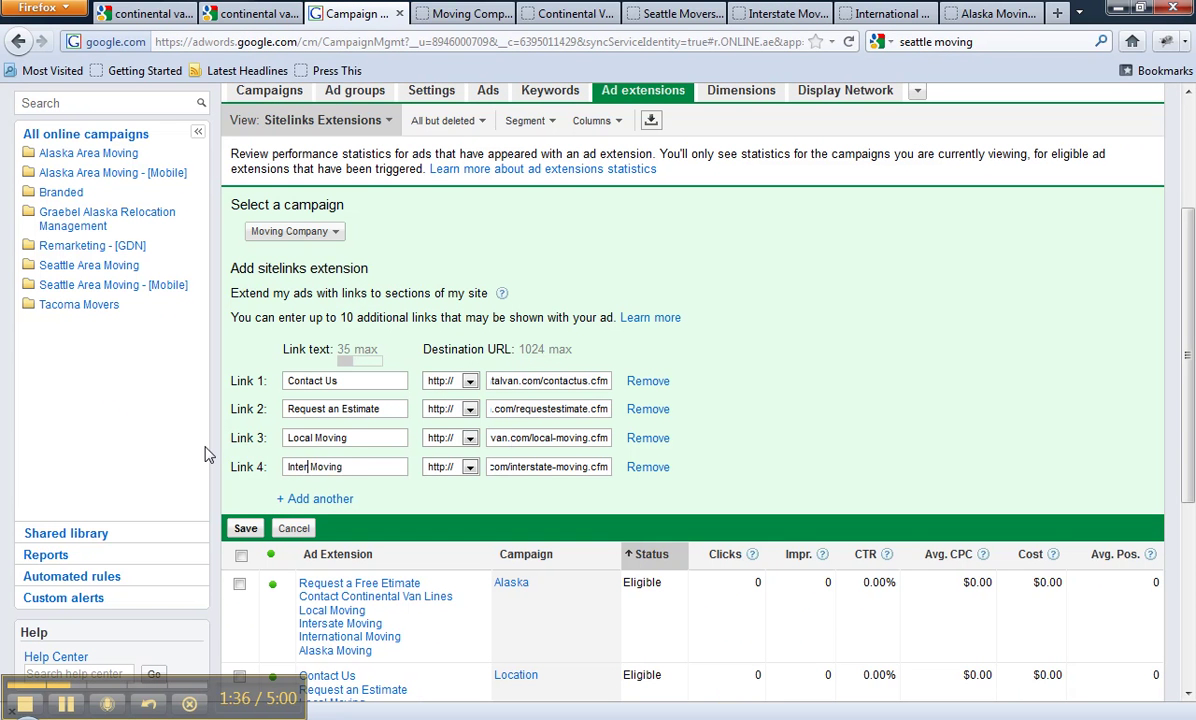
click(243, 528)
scroll(270, 500, up, 2)
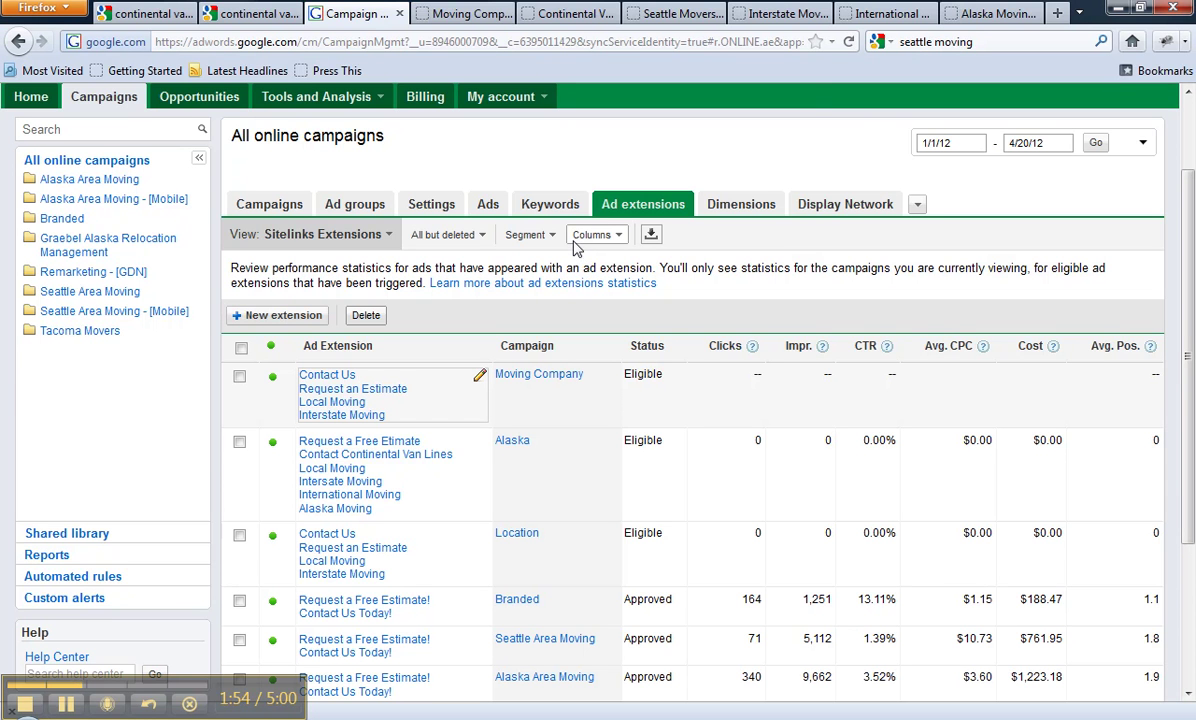
Step: Open the Columns dropdown above the sitelinks extensions table
click(580, 238)
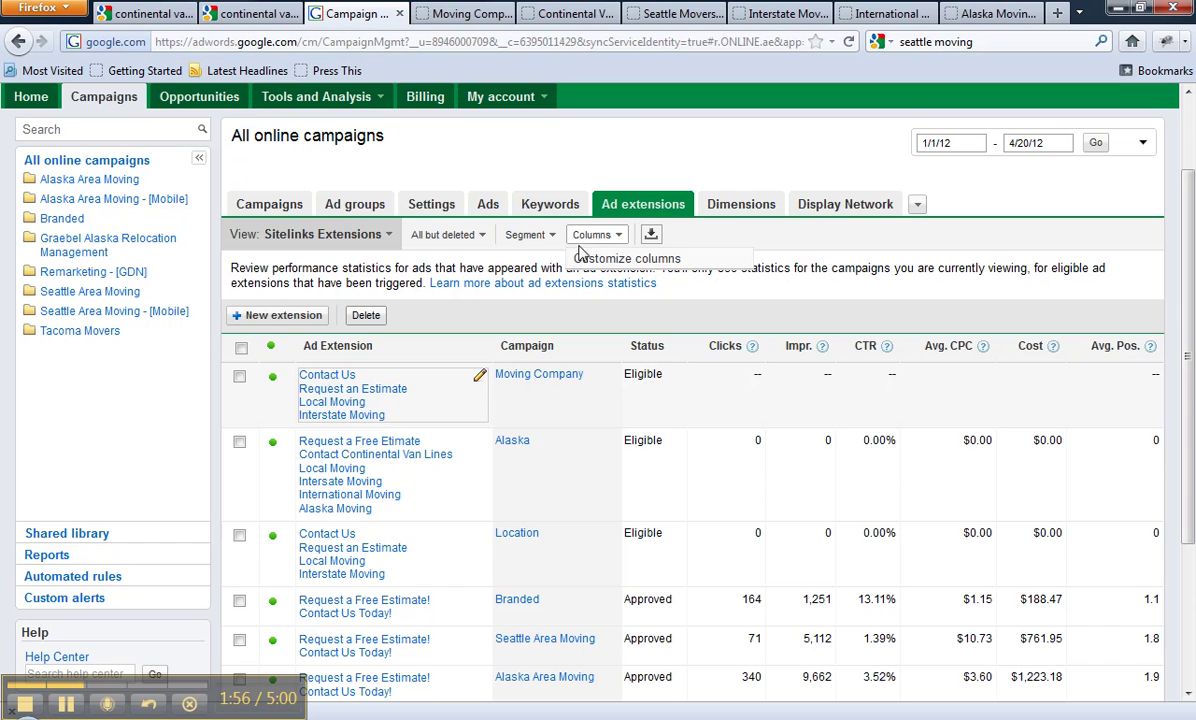
click(593, 262)
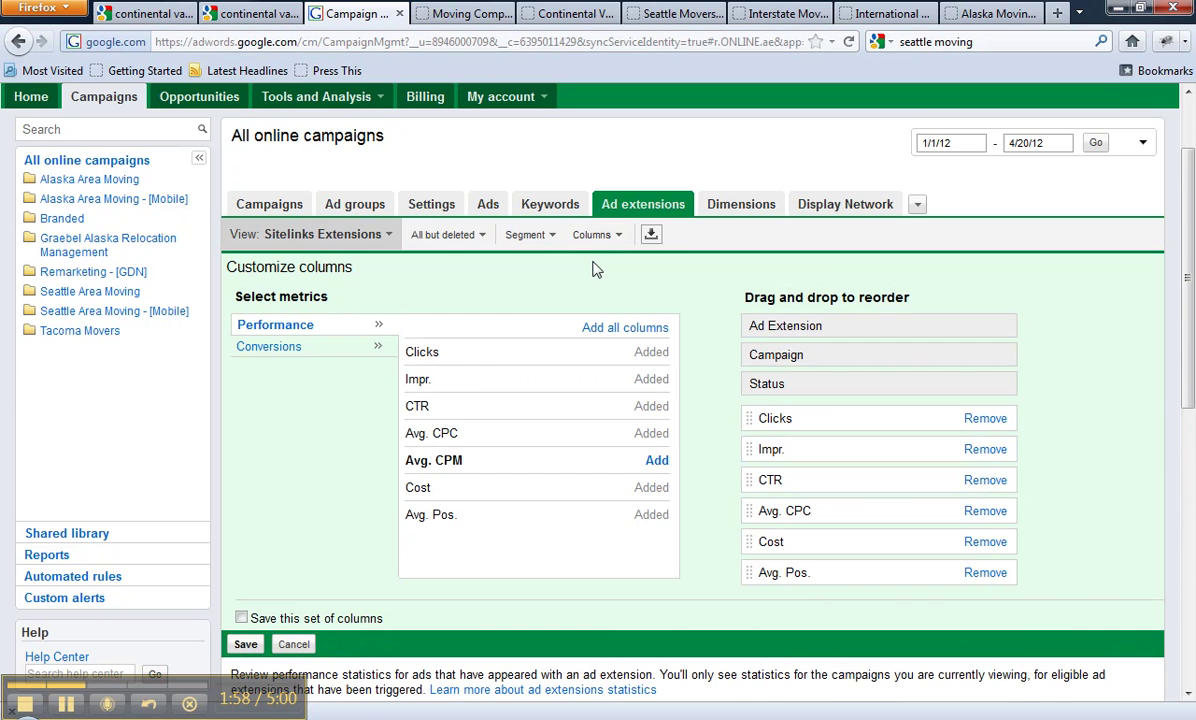
click(275, 348)
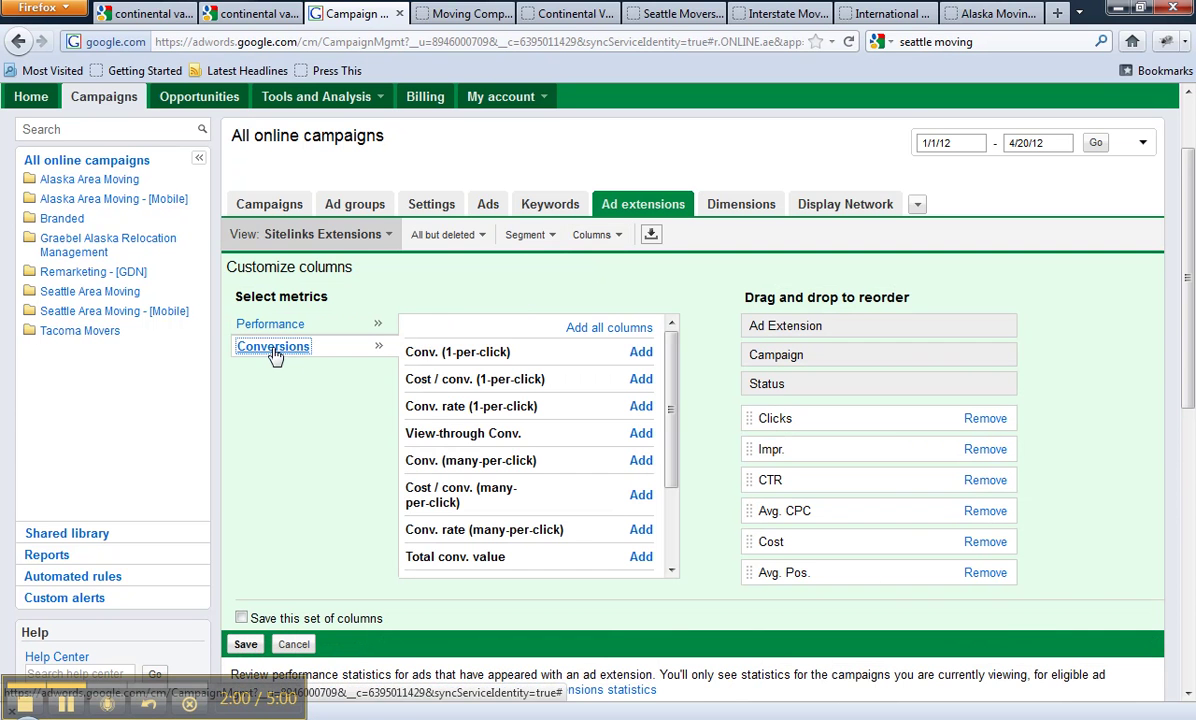
click(641, 352)
click(641, 379)
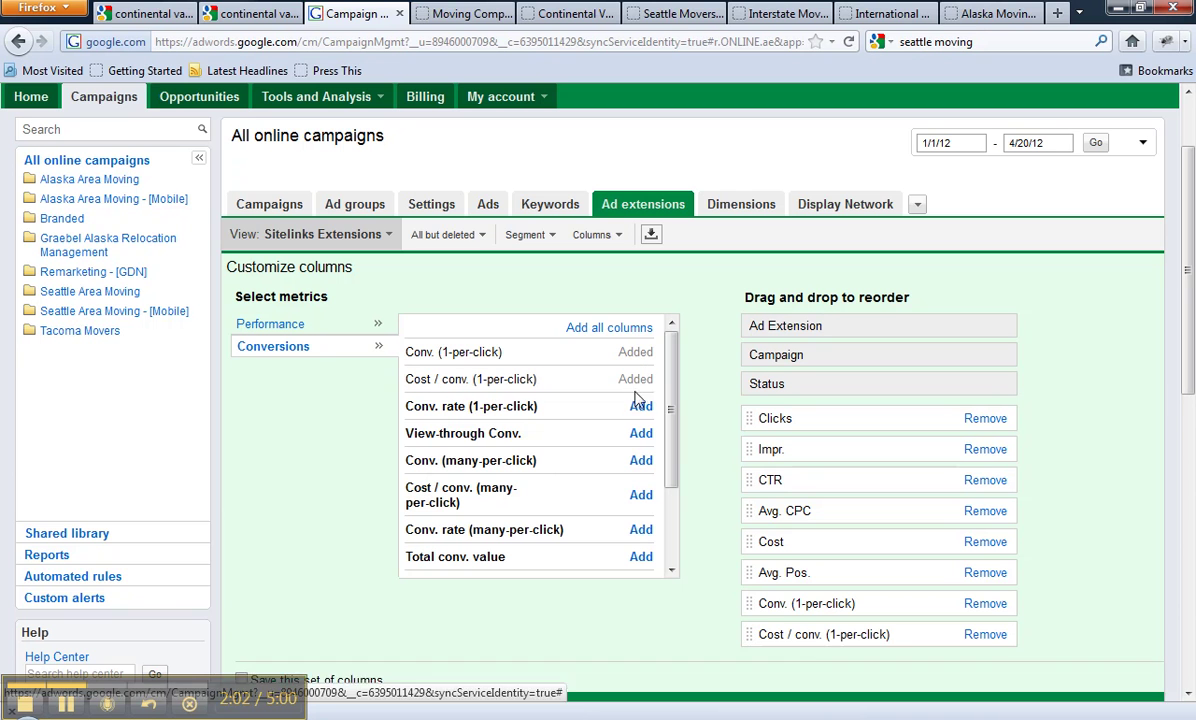
click(641, 406)
click(641, 460)
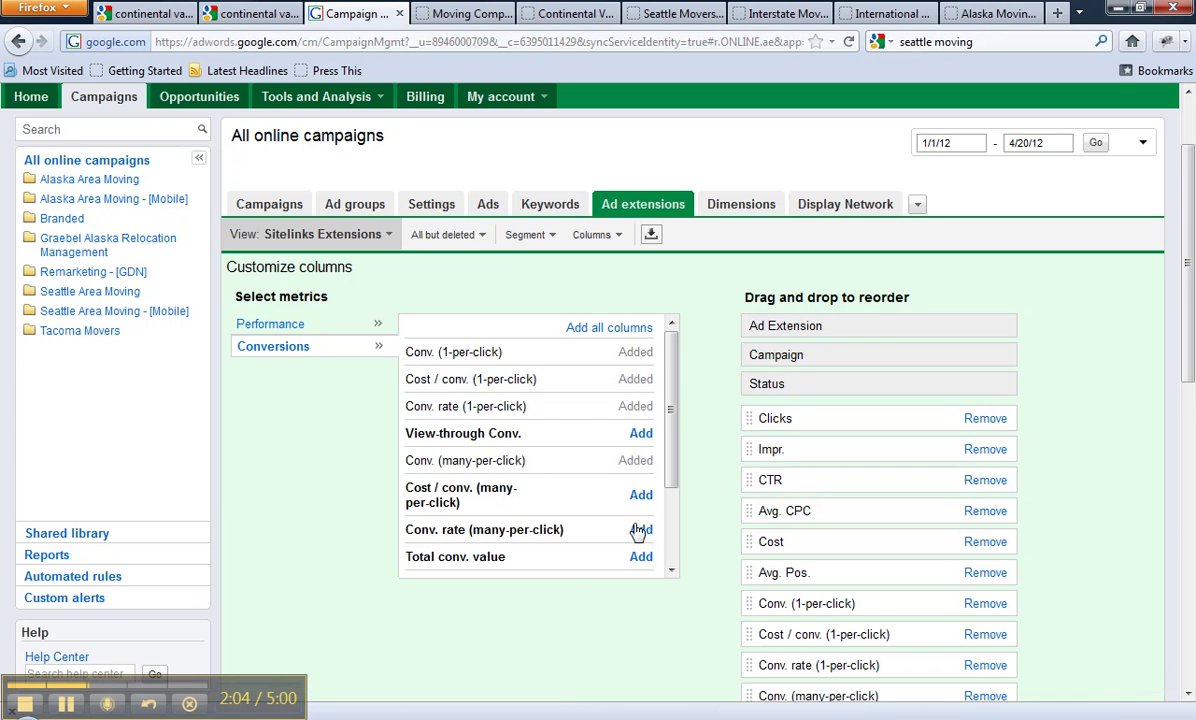
click(641, 488)
click(641, 514)
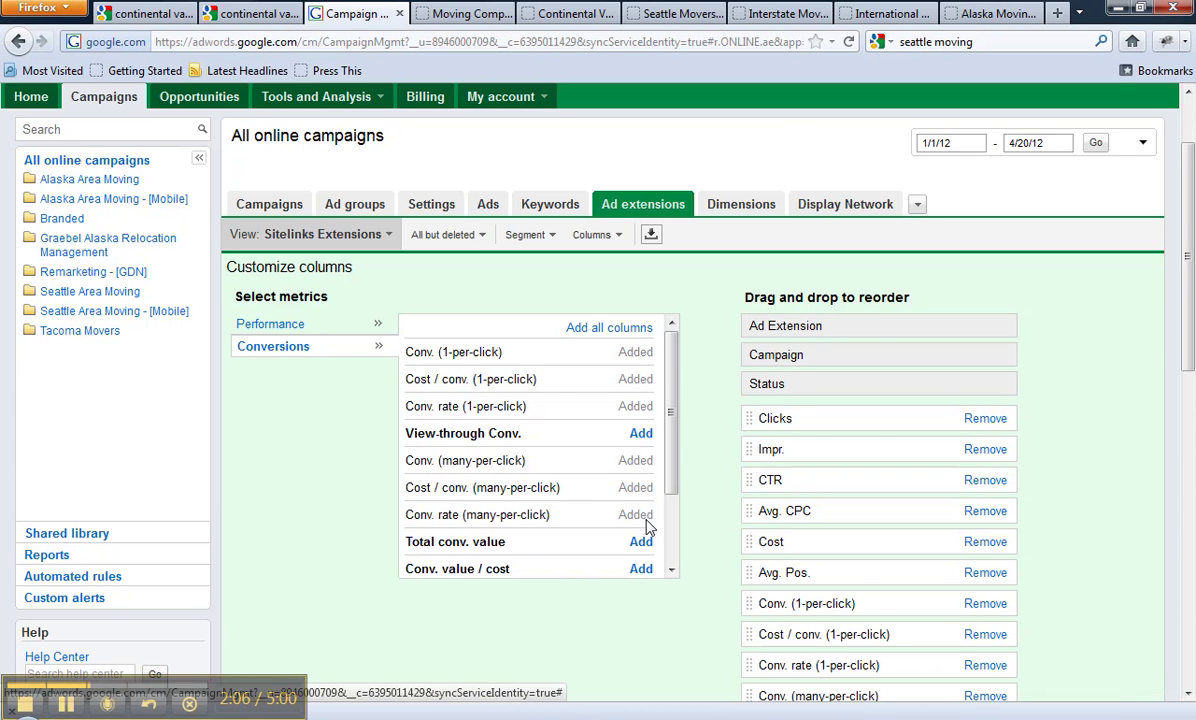
scroll(643, 528, down, 3)
scroll(373, 556, down, 5)
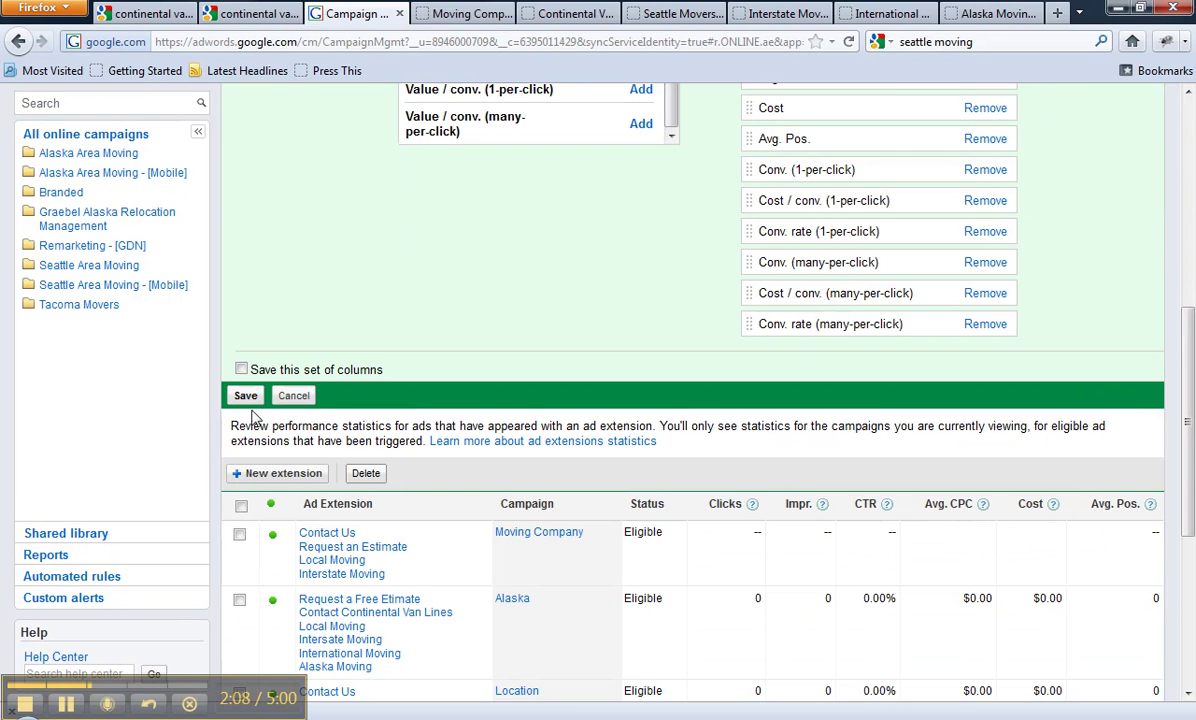
click(247, 469)
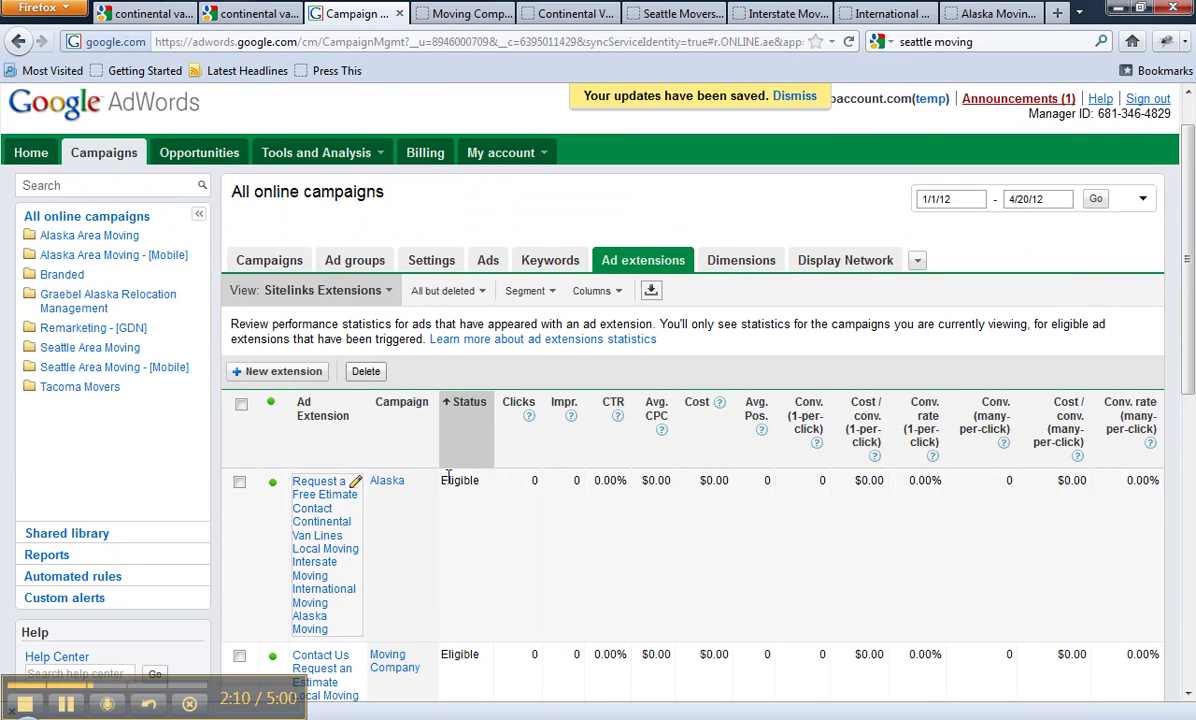
scroll(430, 505, down, 2)
scroll(432, 494, down, 5)
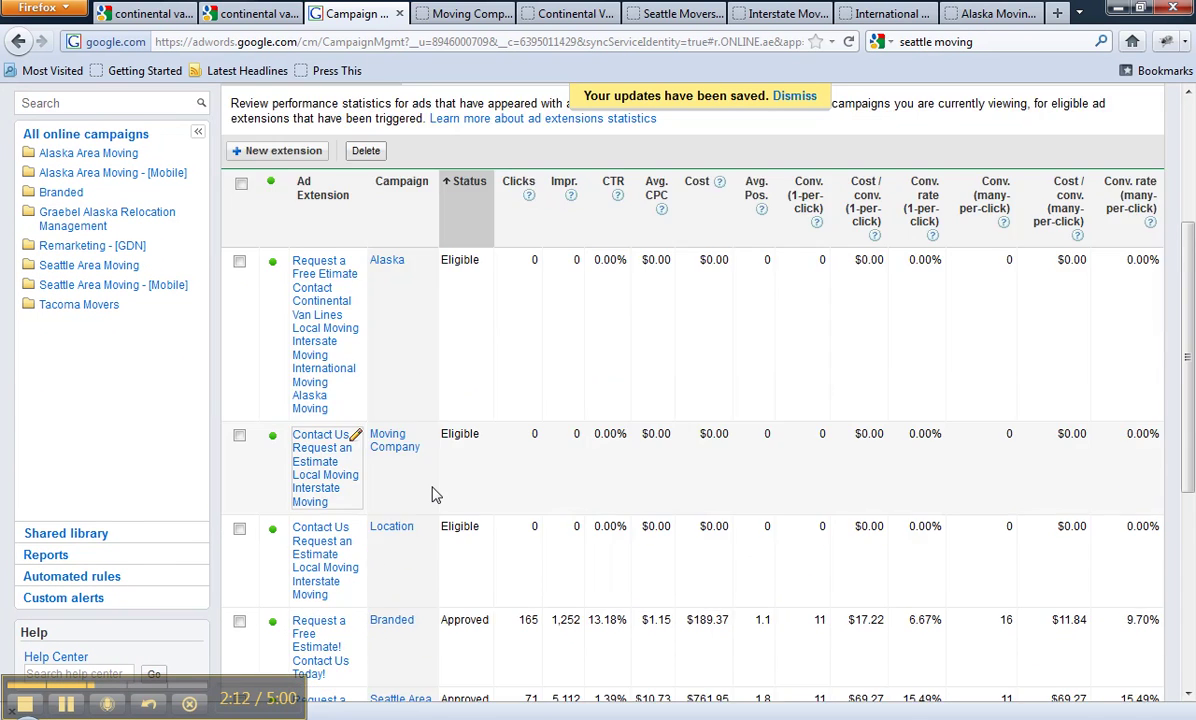
scroll(434, 494, down, 2)
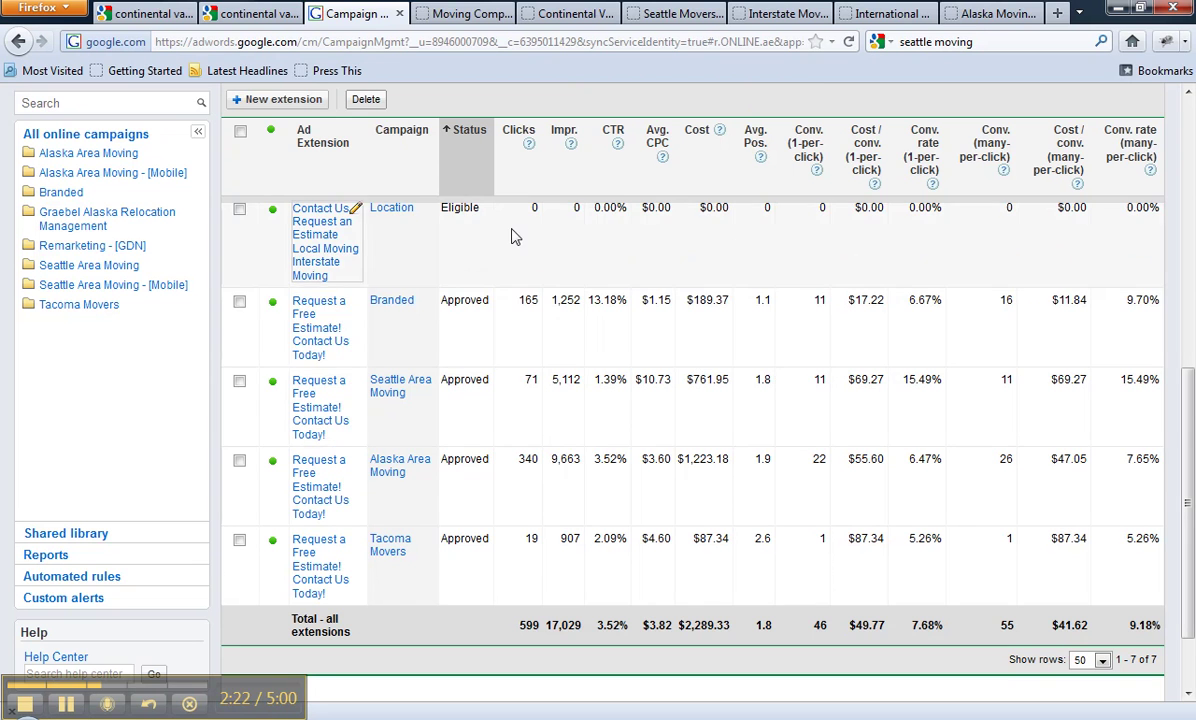
scroll(489, 420, up, 10)
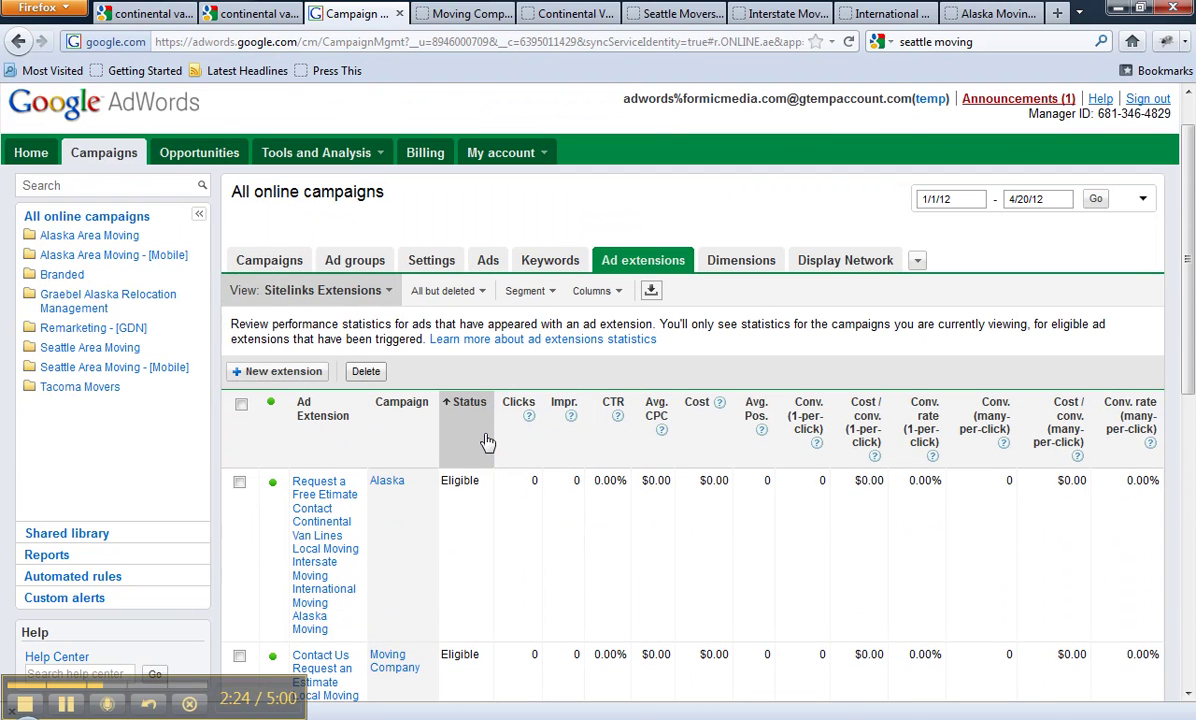
Step: Segment the sitelinks table by Network and look through the Google search and Display Network rows
click(540, 291)
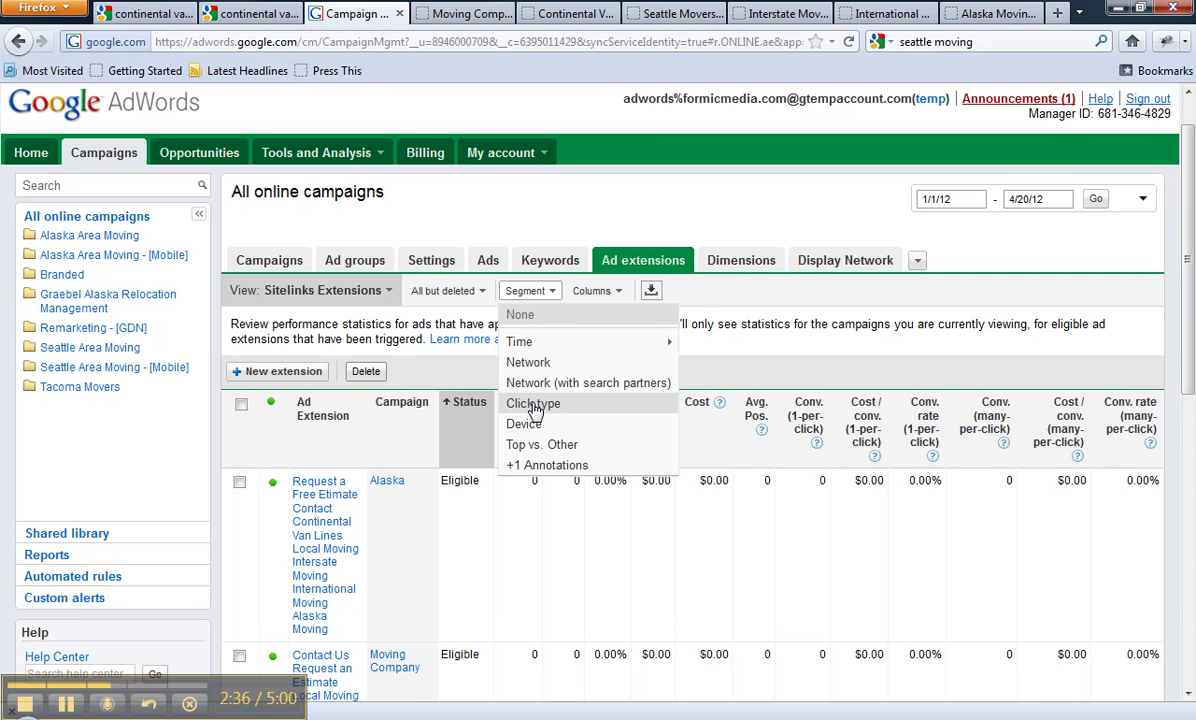
click(530, 362)
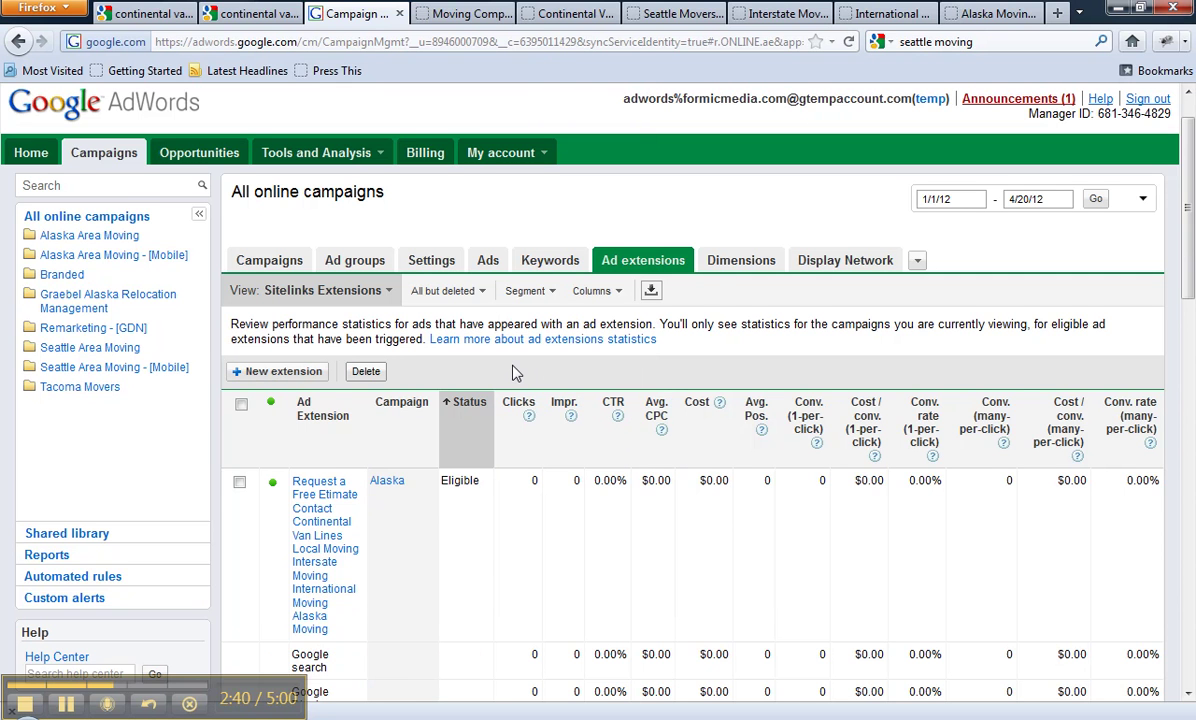
scroll(512, 373, down, 4)
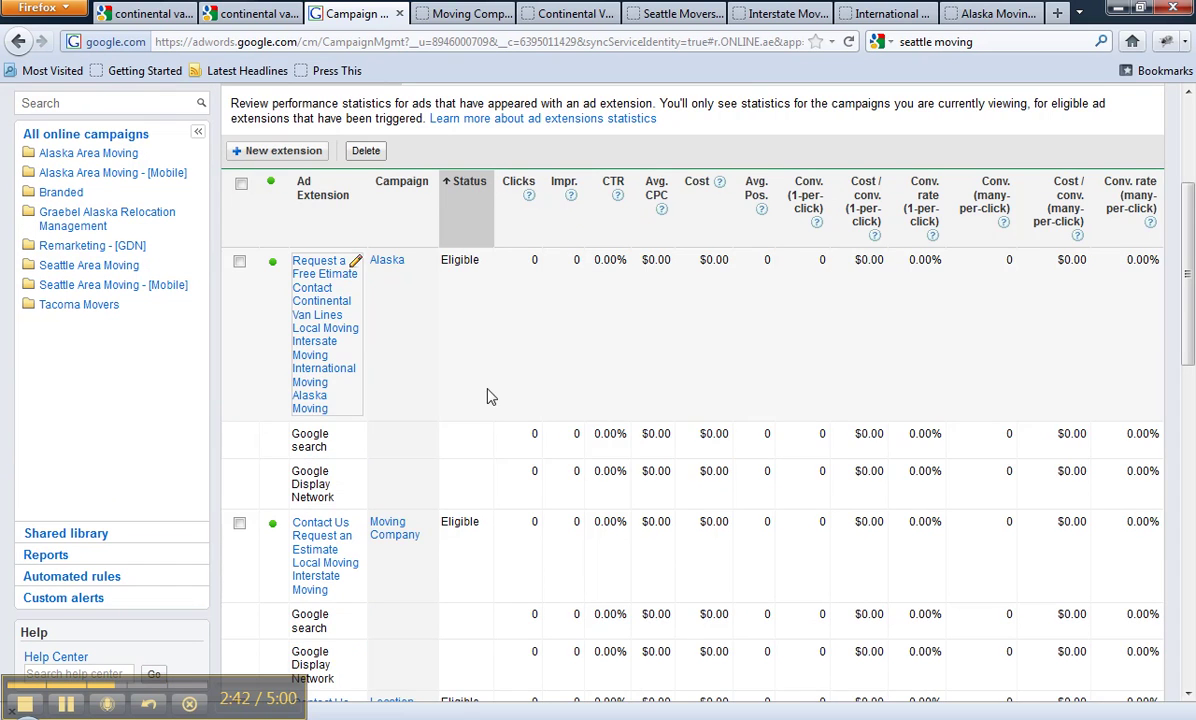
scroll(445, 470, down, 5)
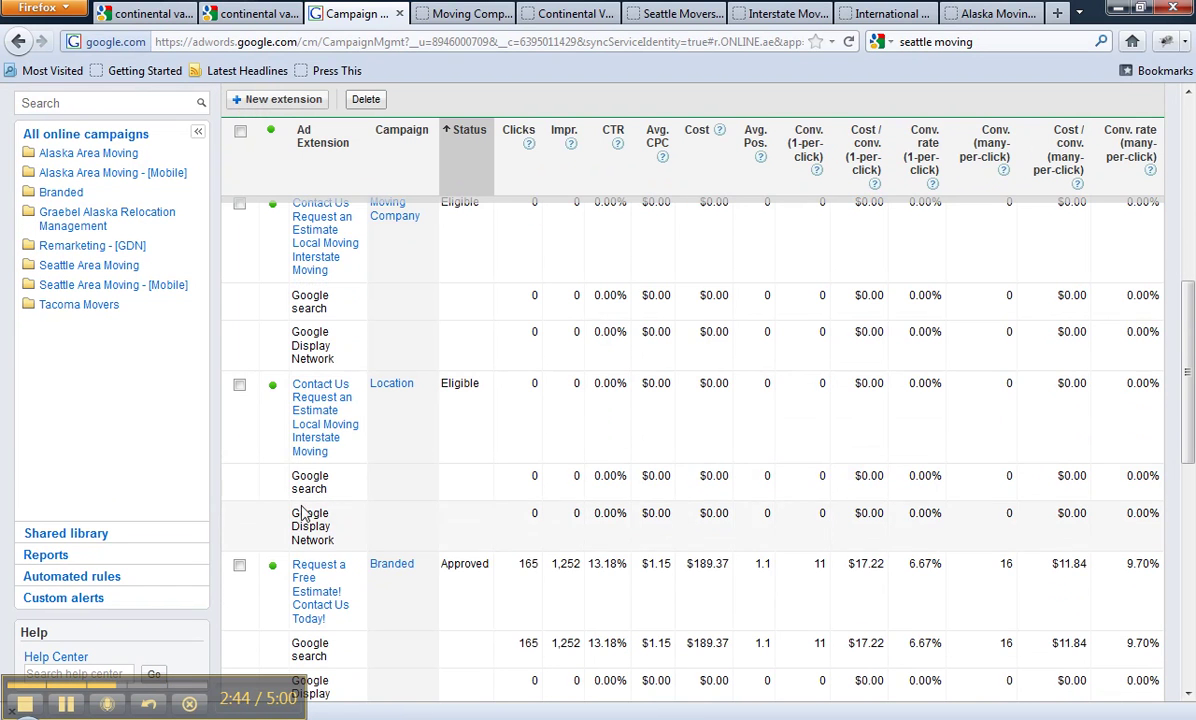
scroll(352, 548, down, 1)
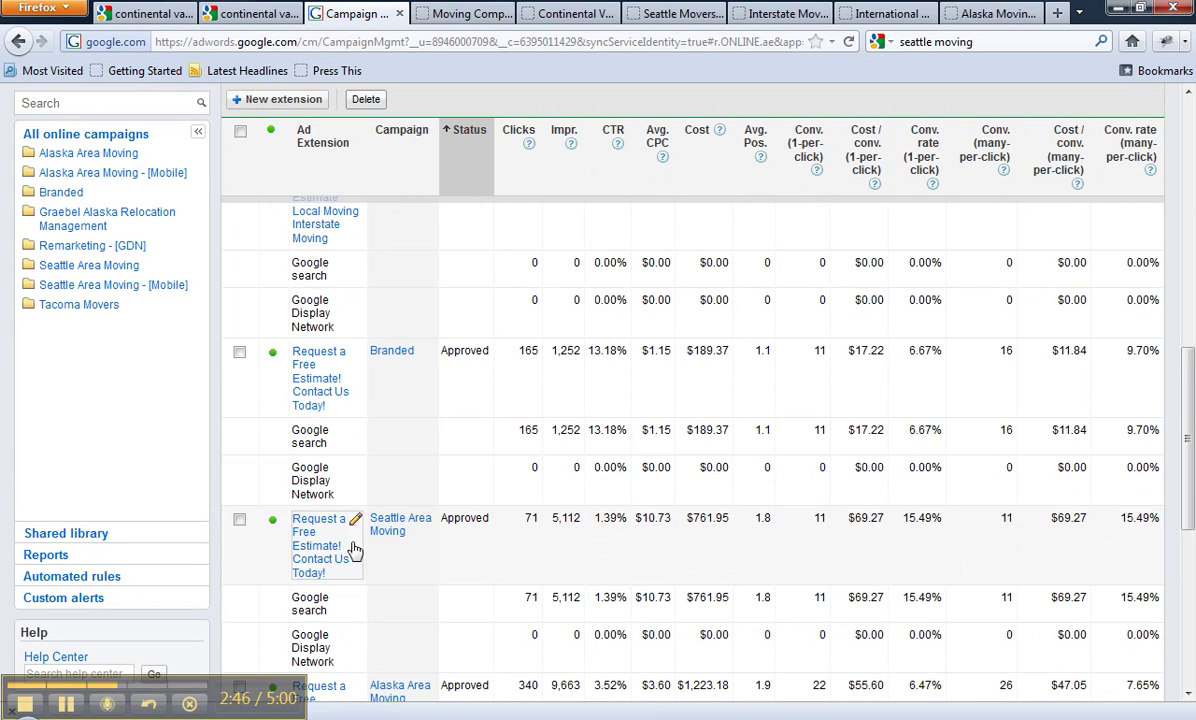
scroll(334, 448, up, 5)
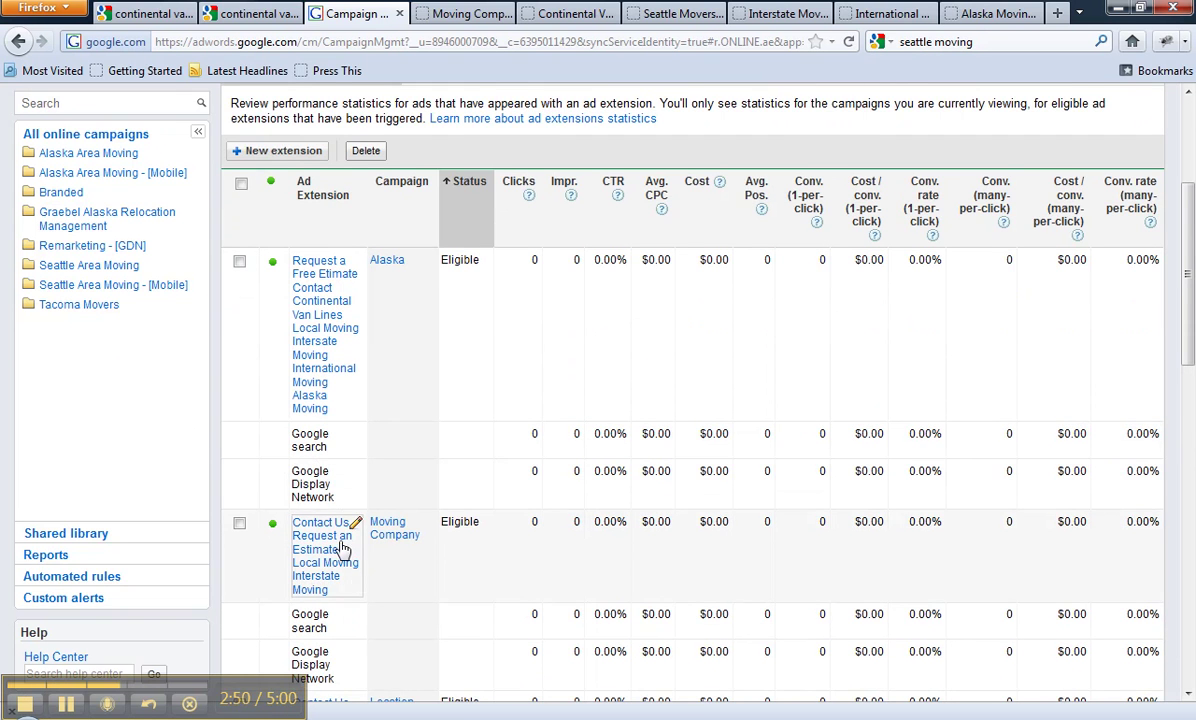
scroll(340, 548, up, 5)
click(513, 292)
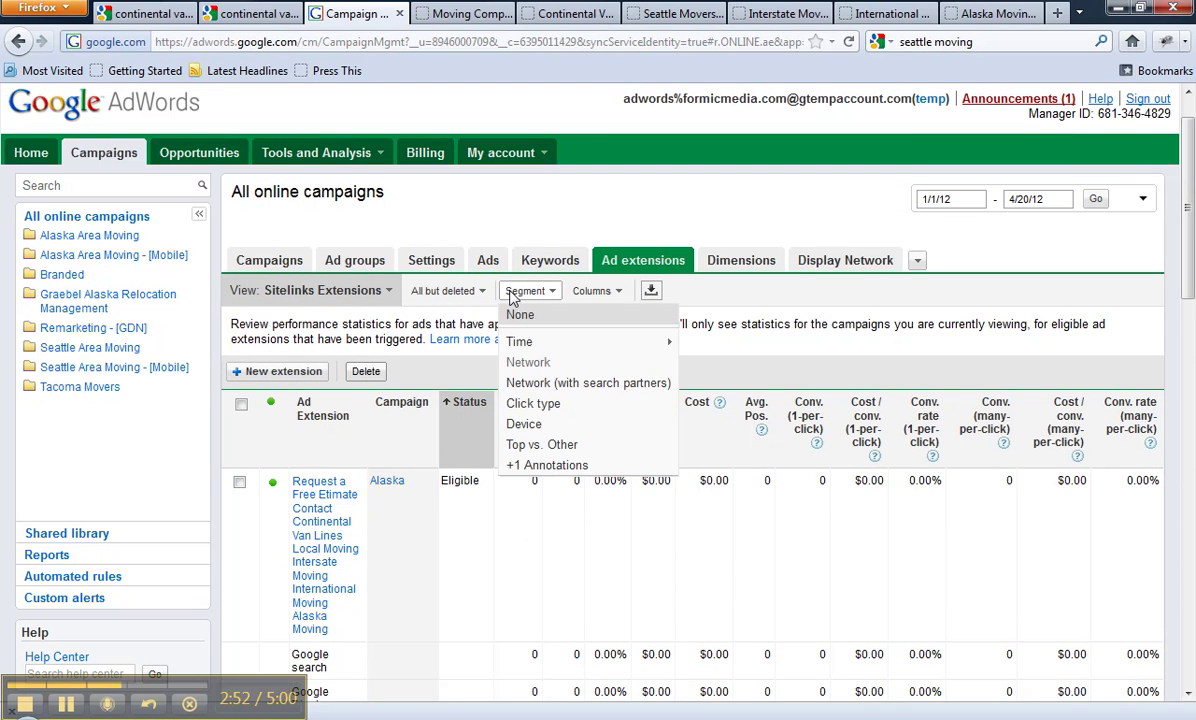
Step: Change the segment to Network (with search partners) and look through the new Search partners rows
click(540, 385)
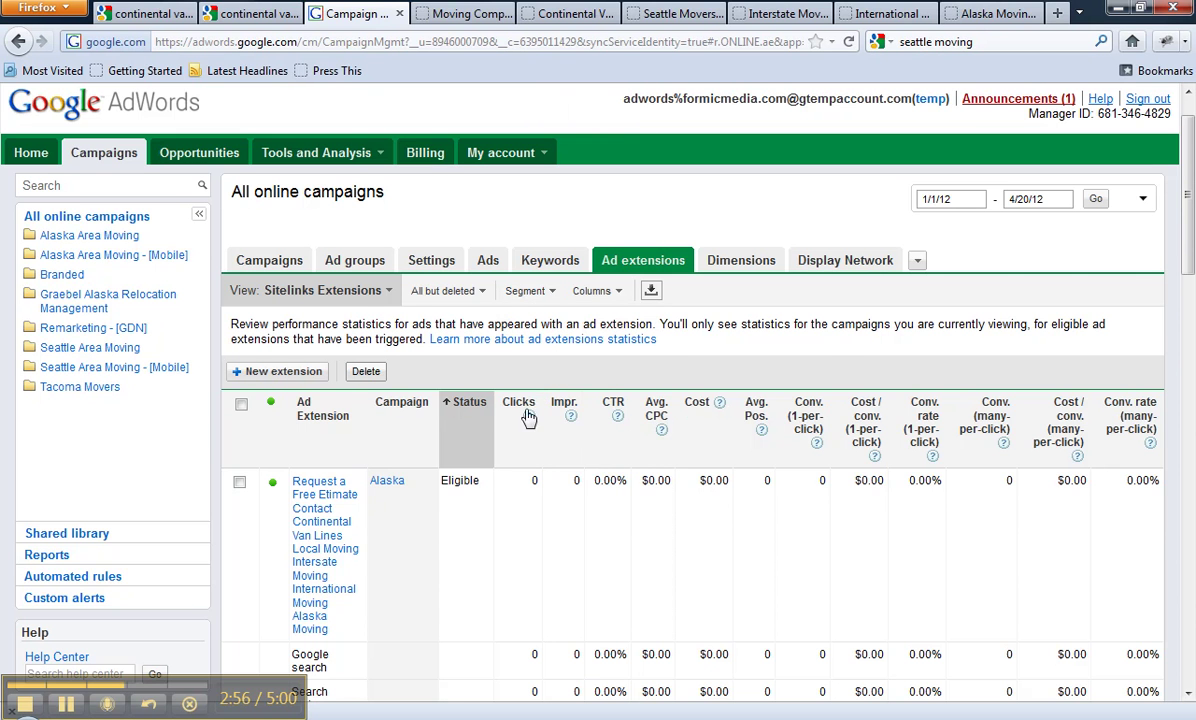
scroll(512, 425, down, 5)
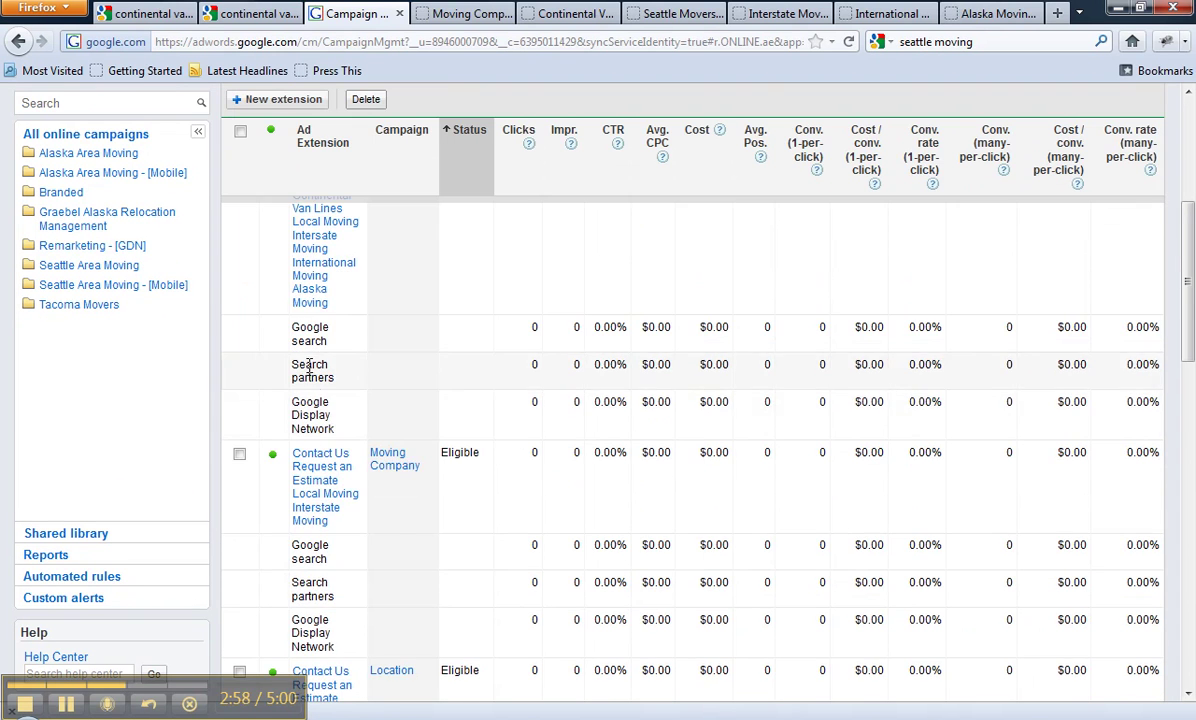
scroll(310, 367, down, 8)
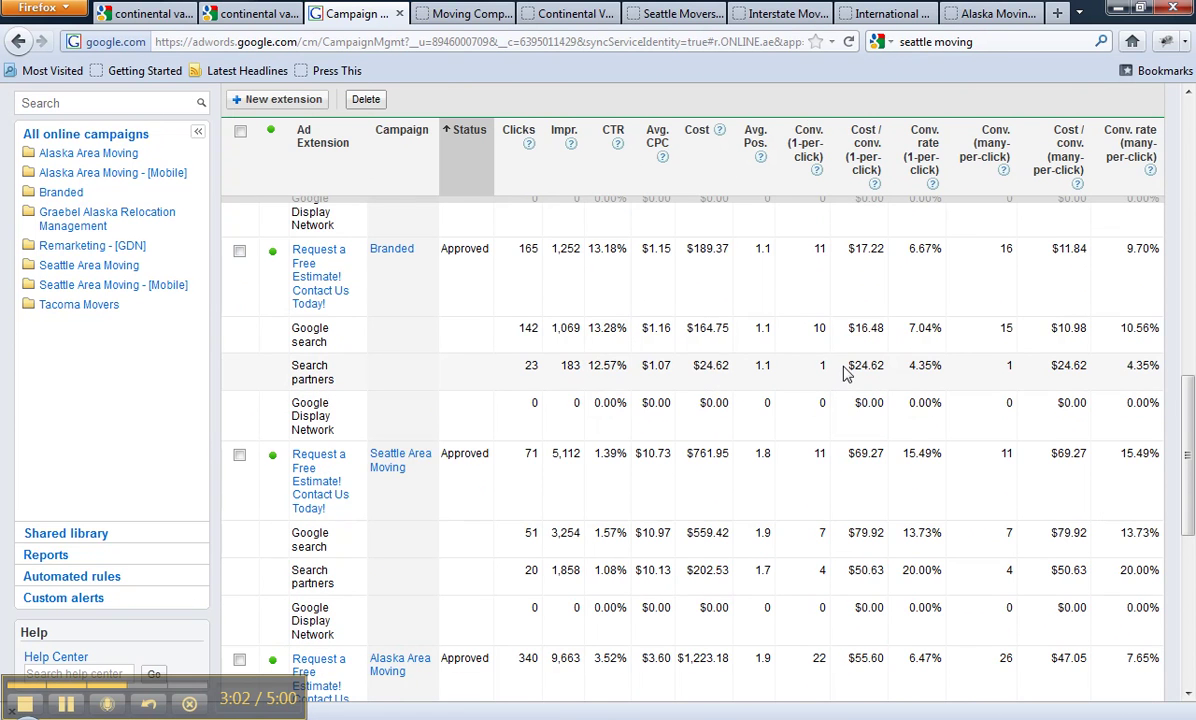
scroll(652, 370, up, 8)
scroll(650, 370, up, 10)
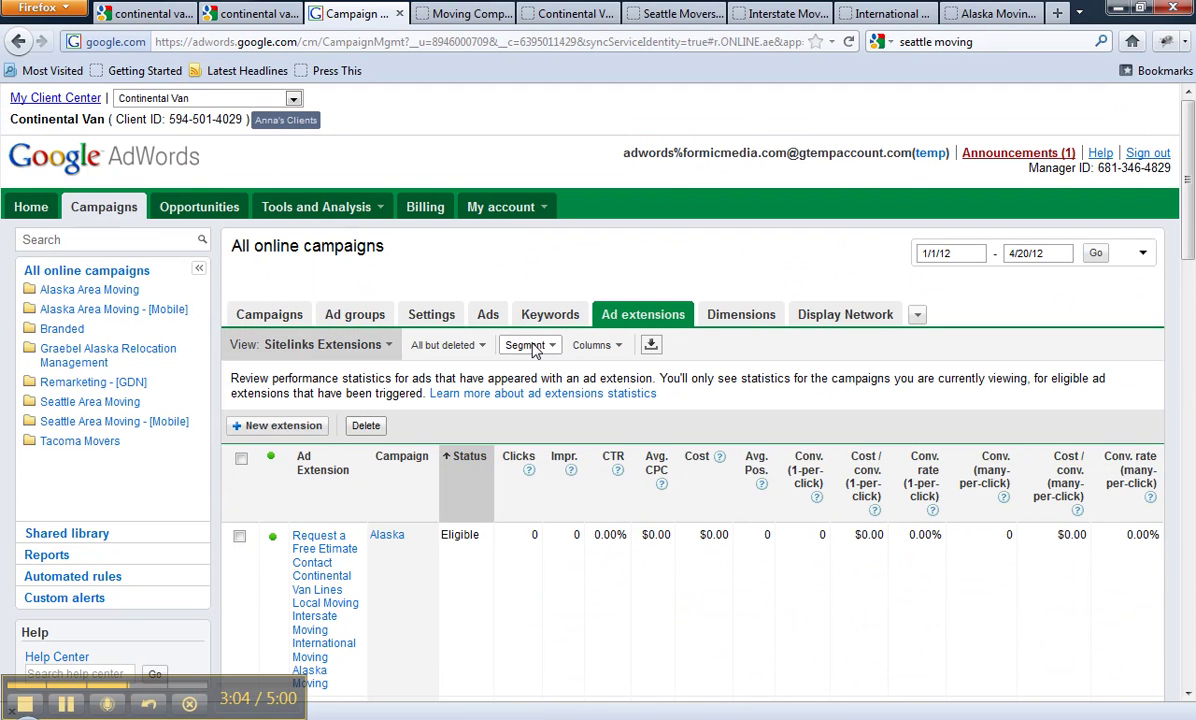
Step: Segment by Click type and look through the Headline, Sitelink, clicks-to-call and Get direction rows
click(528, 345)
click(539, 460)
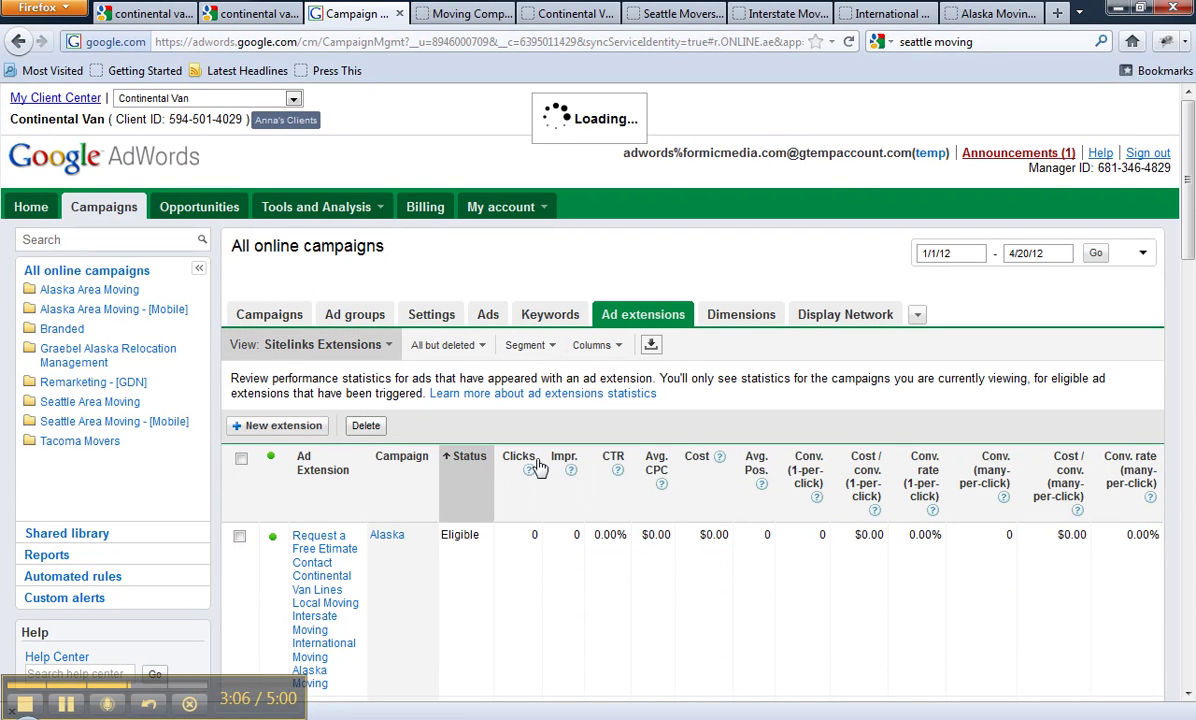
scroll(538, 480, down, 10)
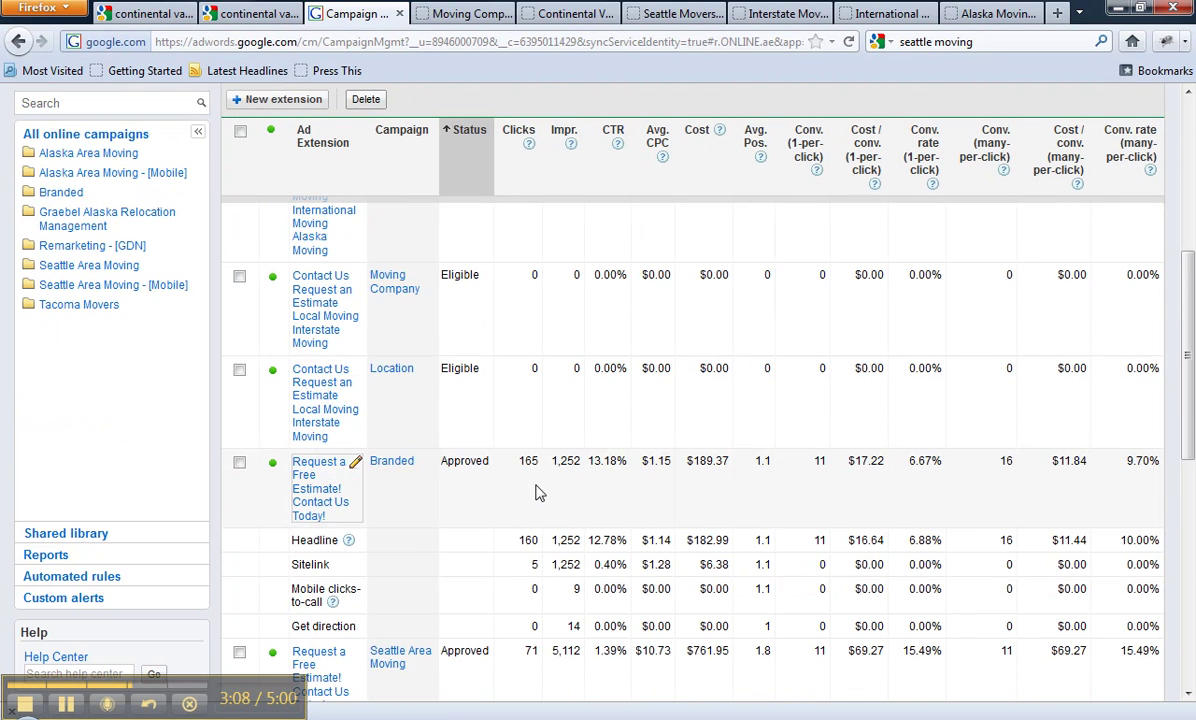
scroll(370, 490, down, 4)
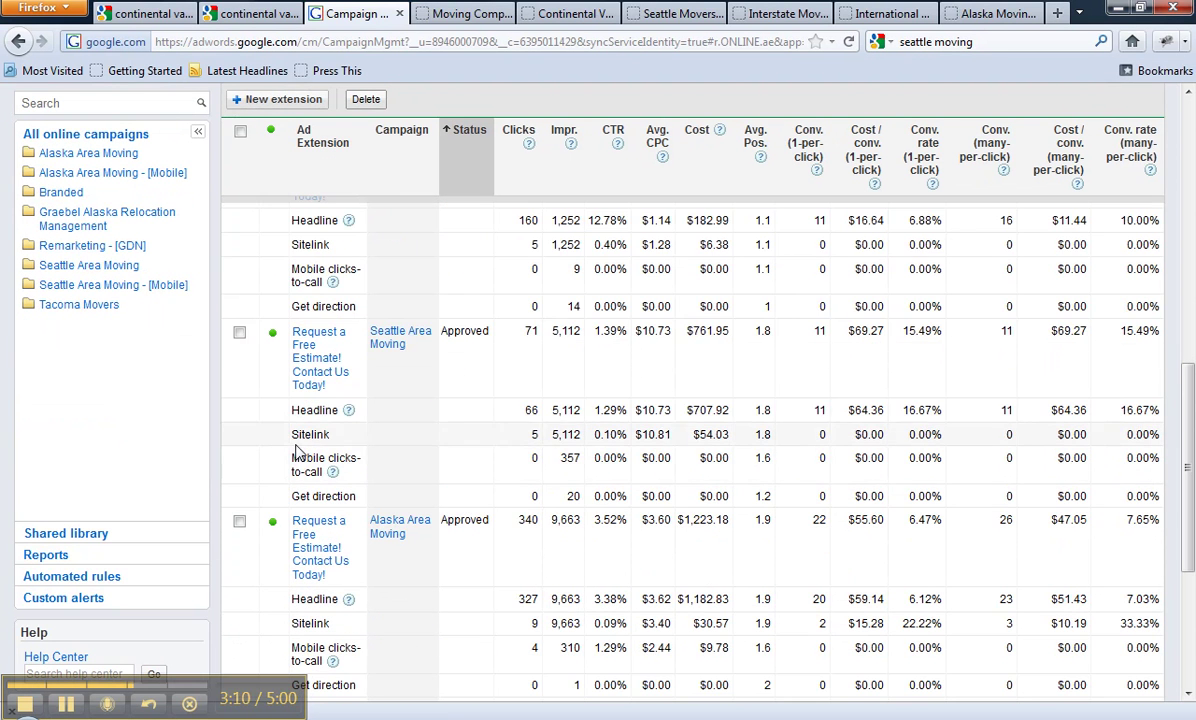
scroll(316, 330, up, 2)
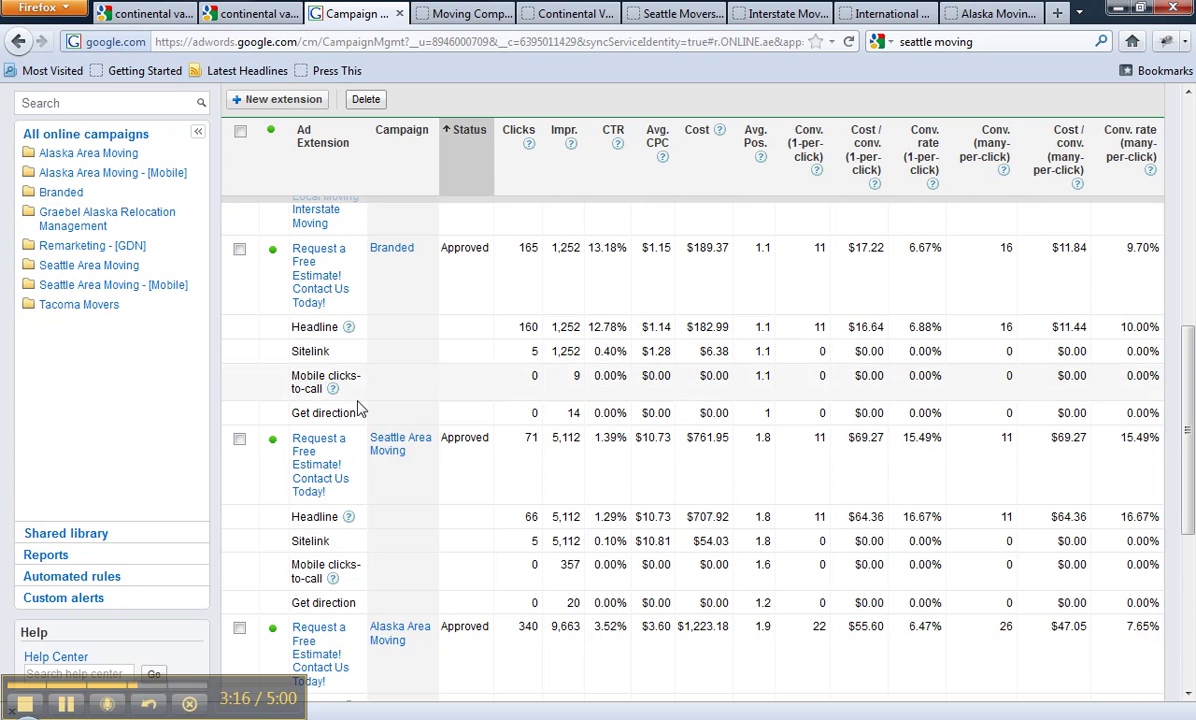
scroll(363, 400, down, 5)
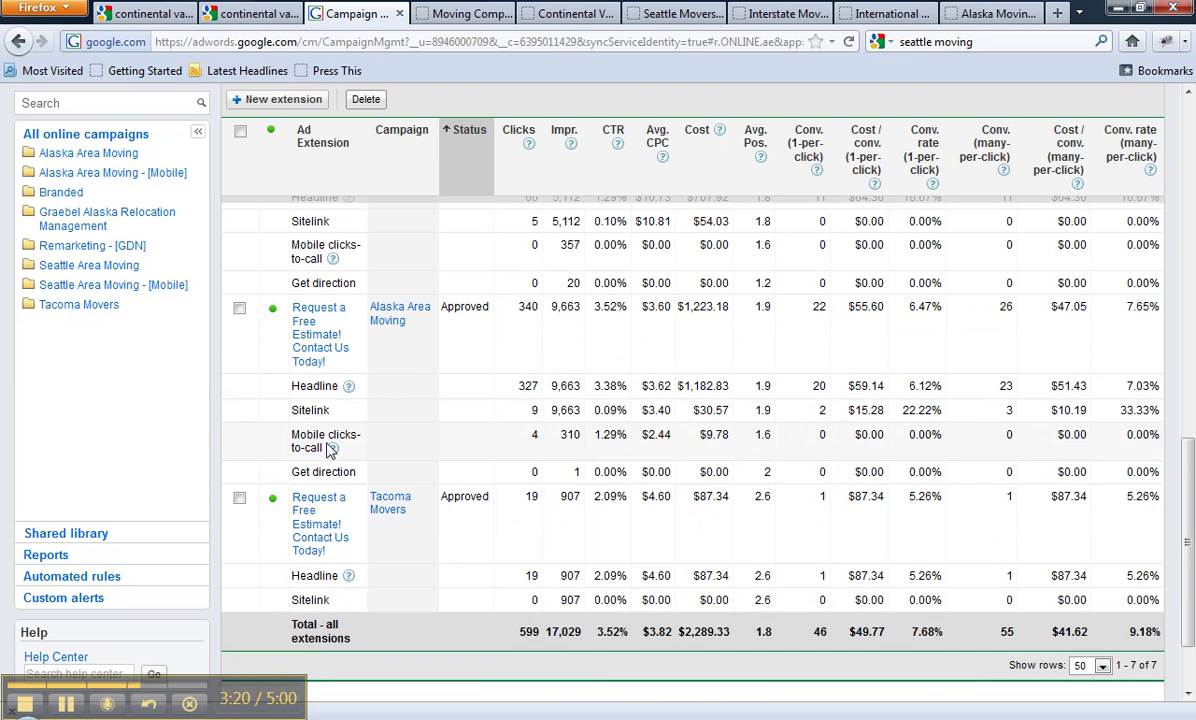
scroll(358, 443, up, 8)
scroll(358, 443, up, 8)
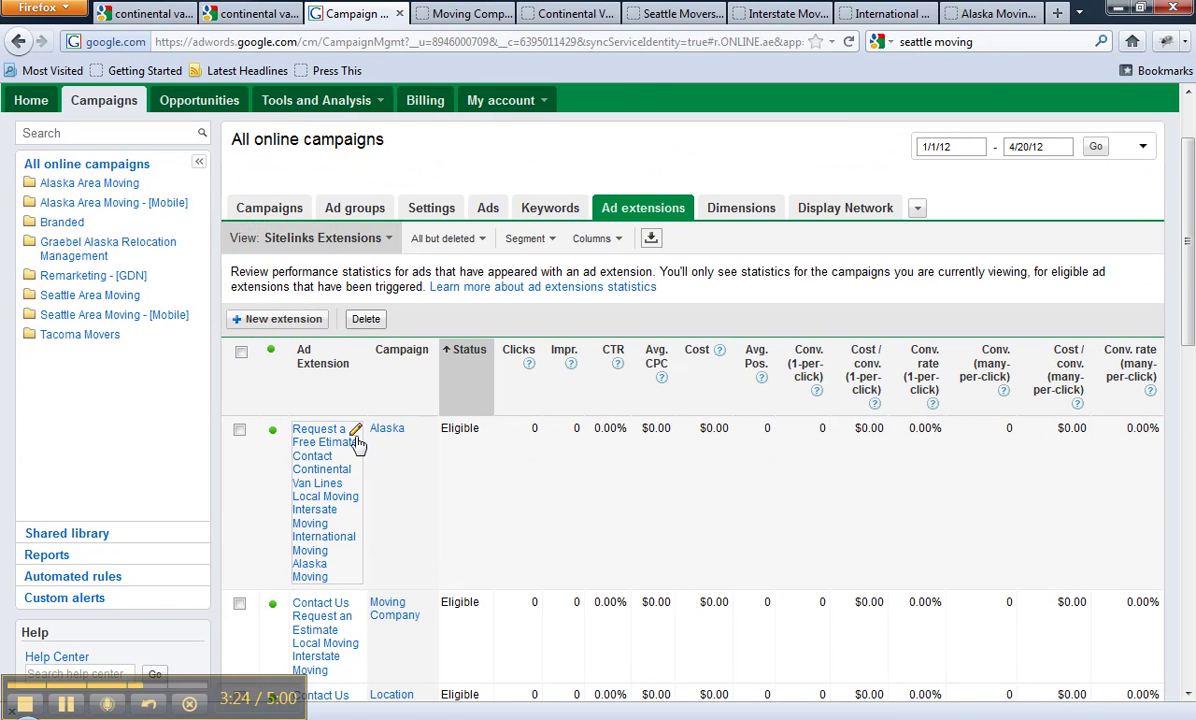
Step: Apply the Top vs. Other segment and look through the Google search and search partners Top/Other rows
click(527, 240)
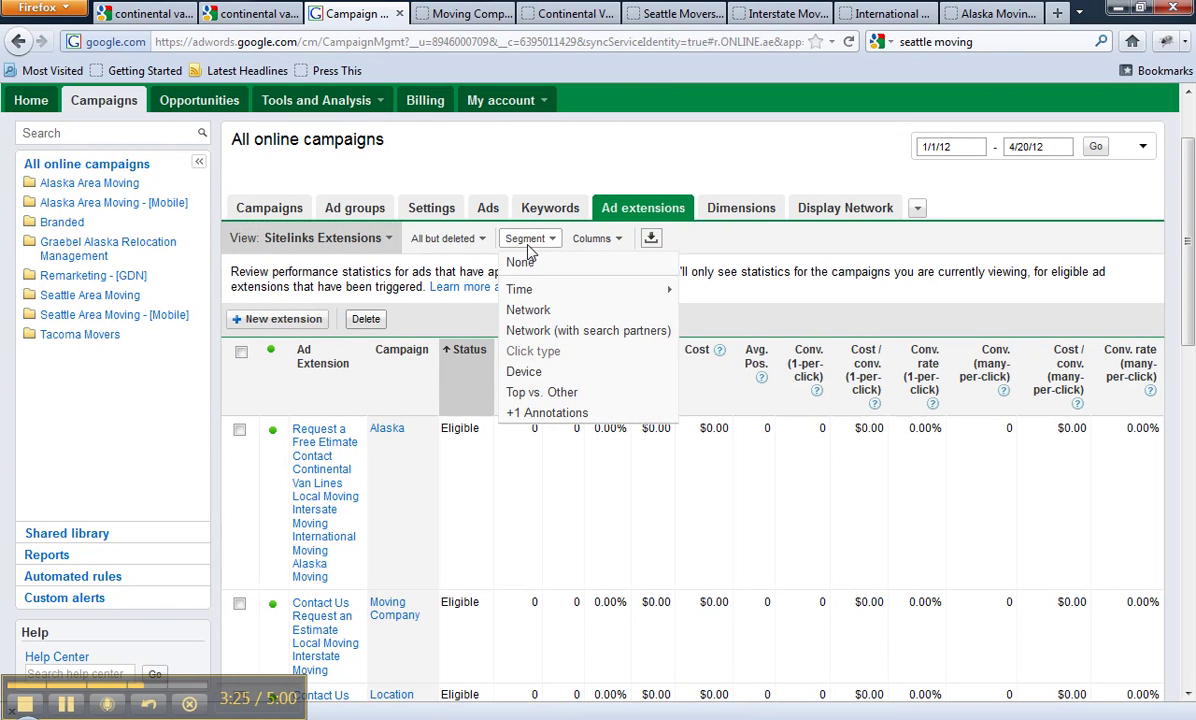
click(545, 395)
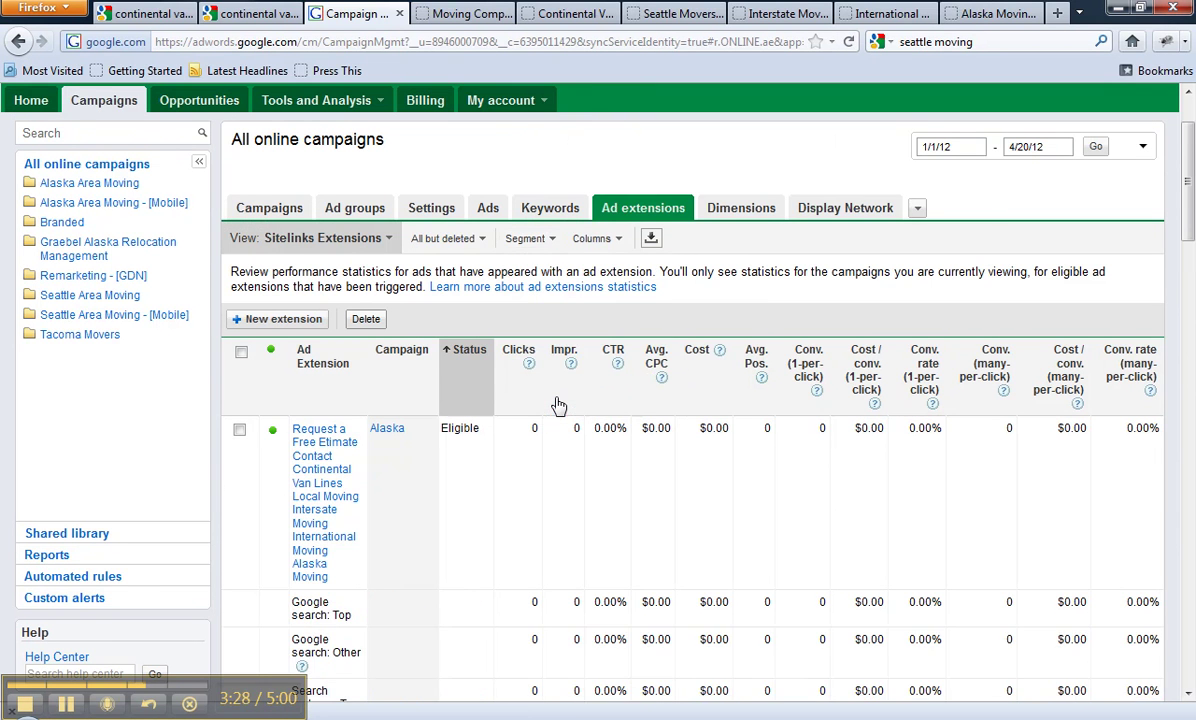
scroll(558, 405, down, 4)
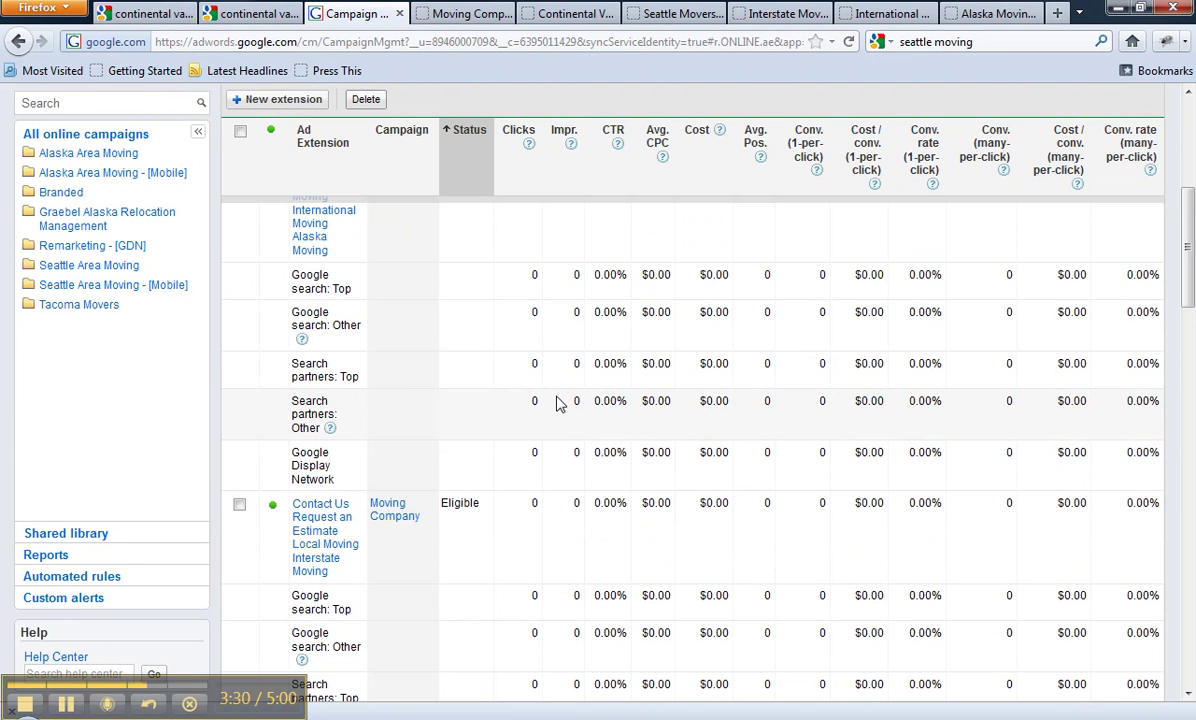
scroll(558, 403, down, 3)
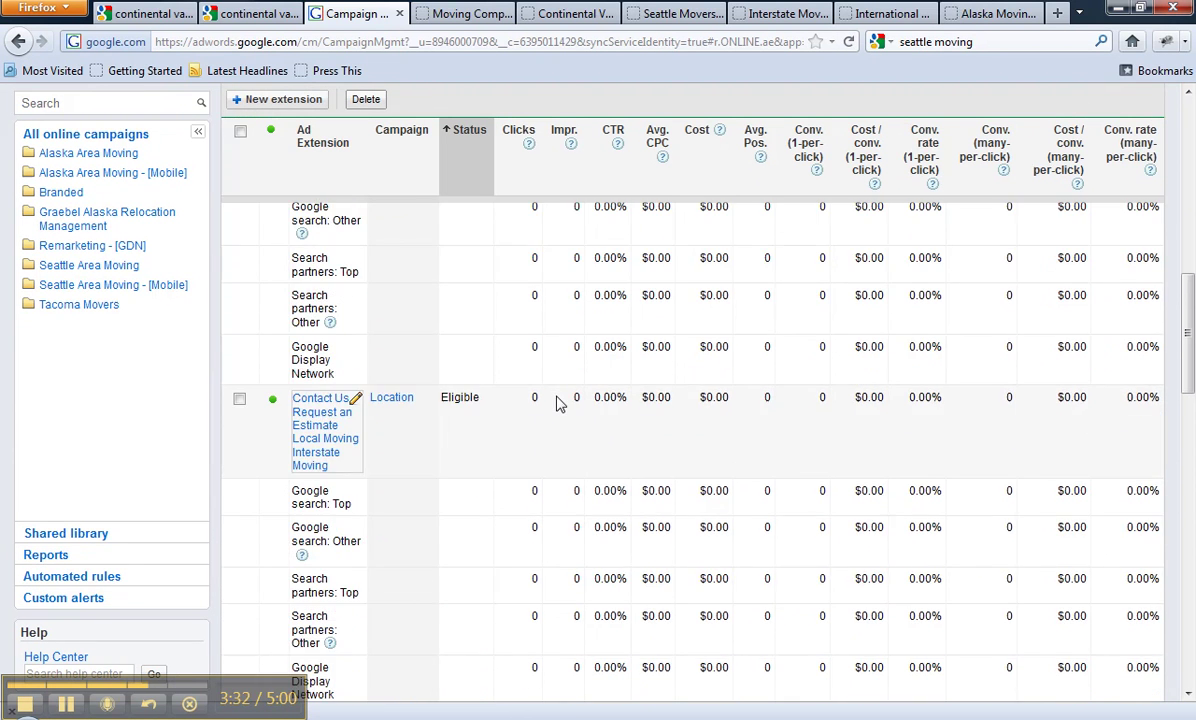
scroll(558, 403, down, 2)
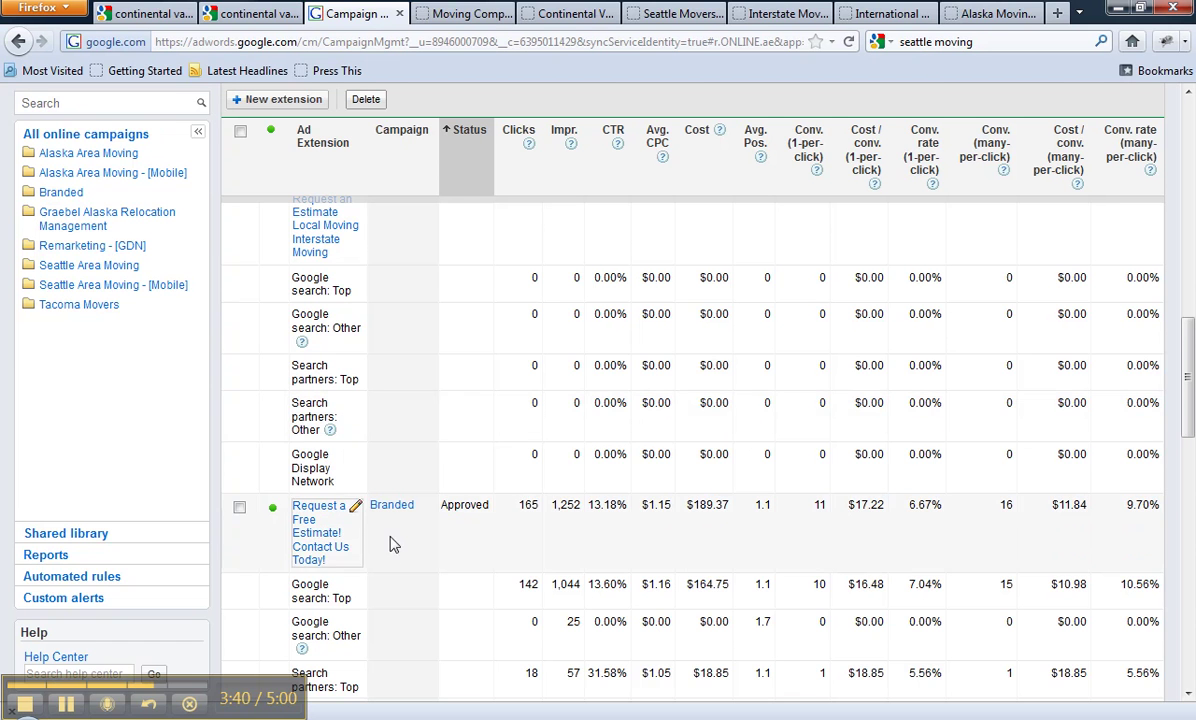
scroll(392, 545, down, 2)
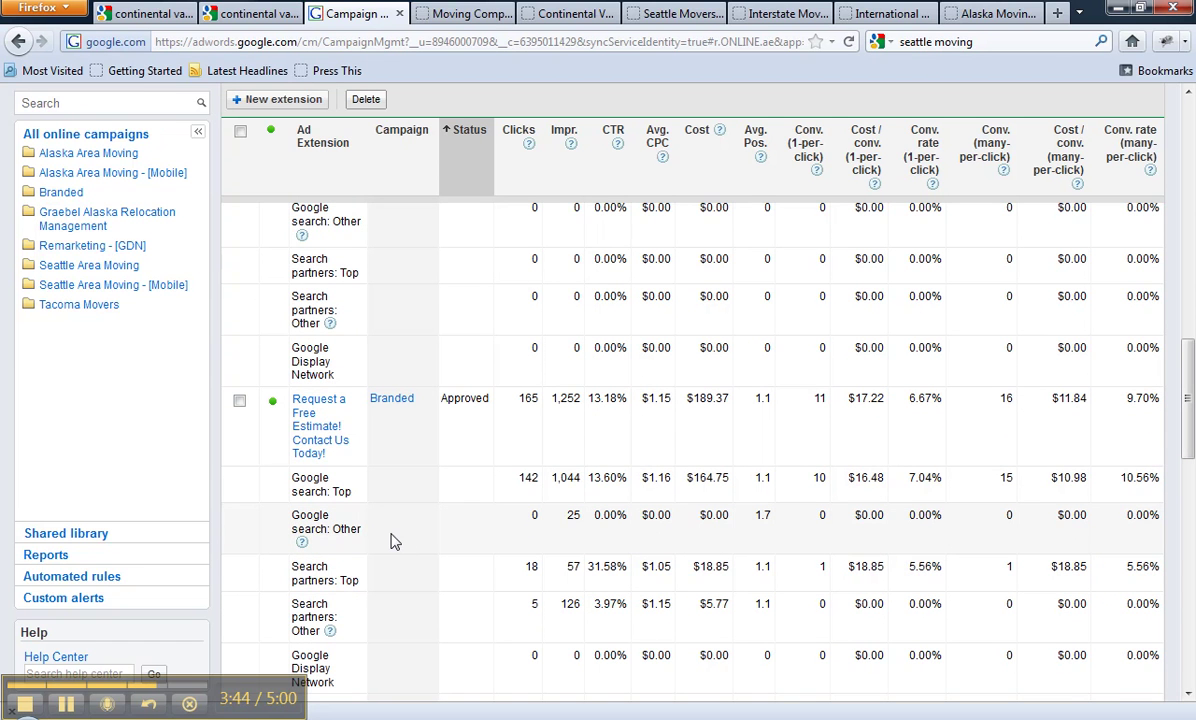
scroll(395, 541, down, 2)
scroll(392, 541, up, 20)
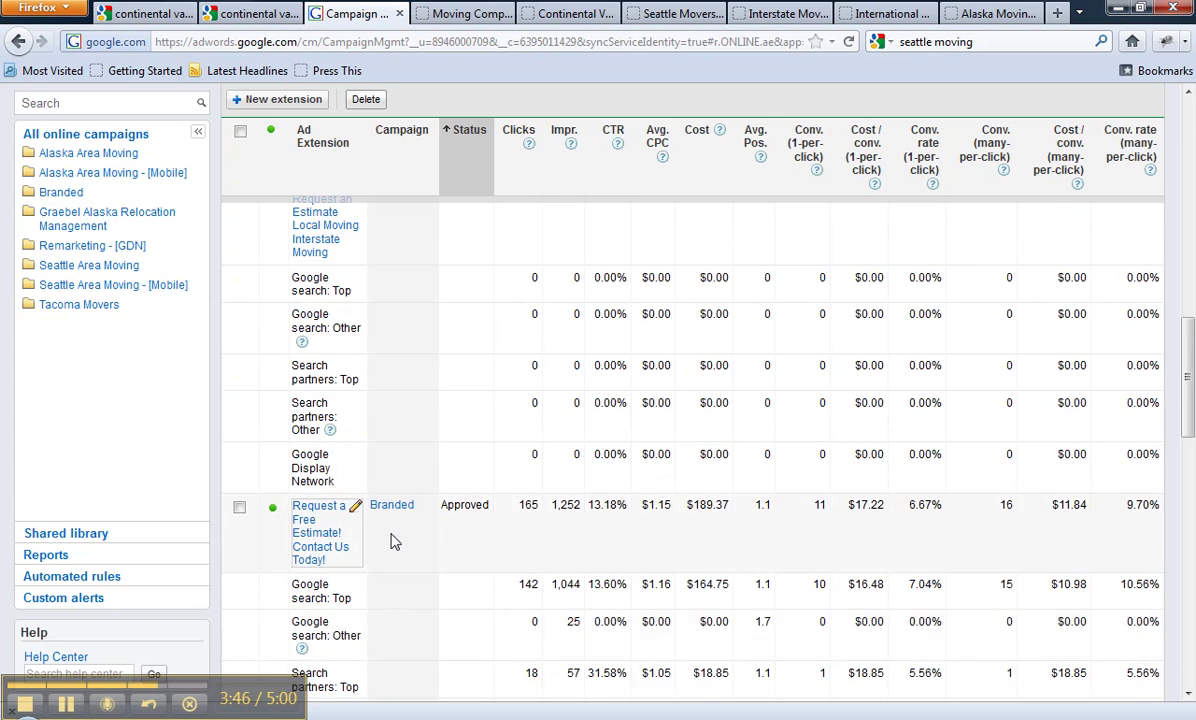